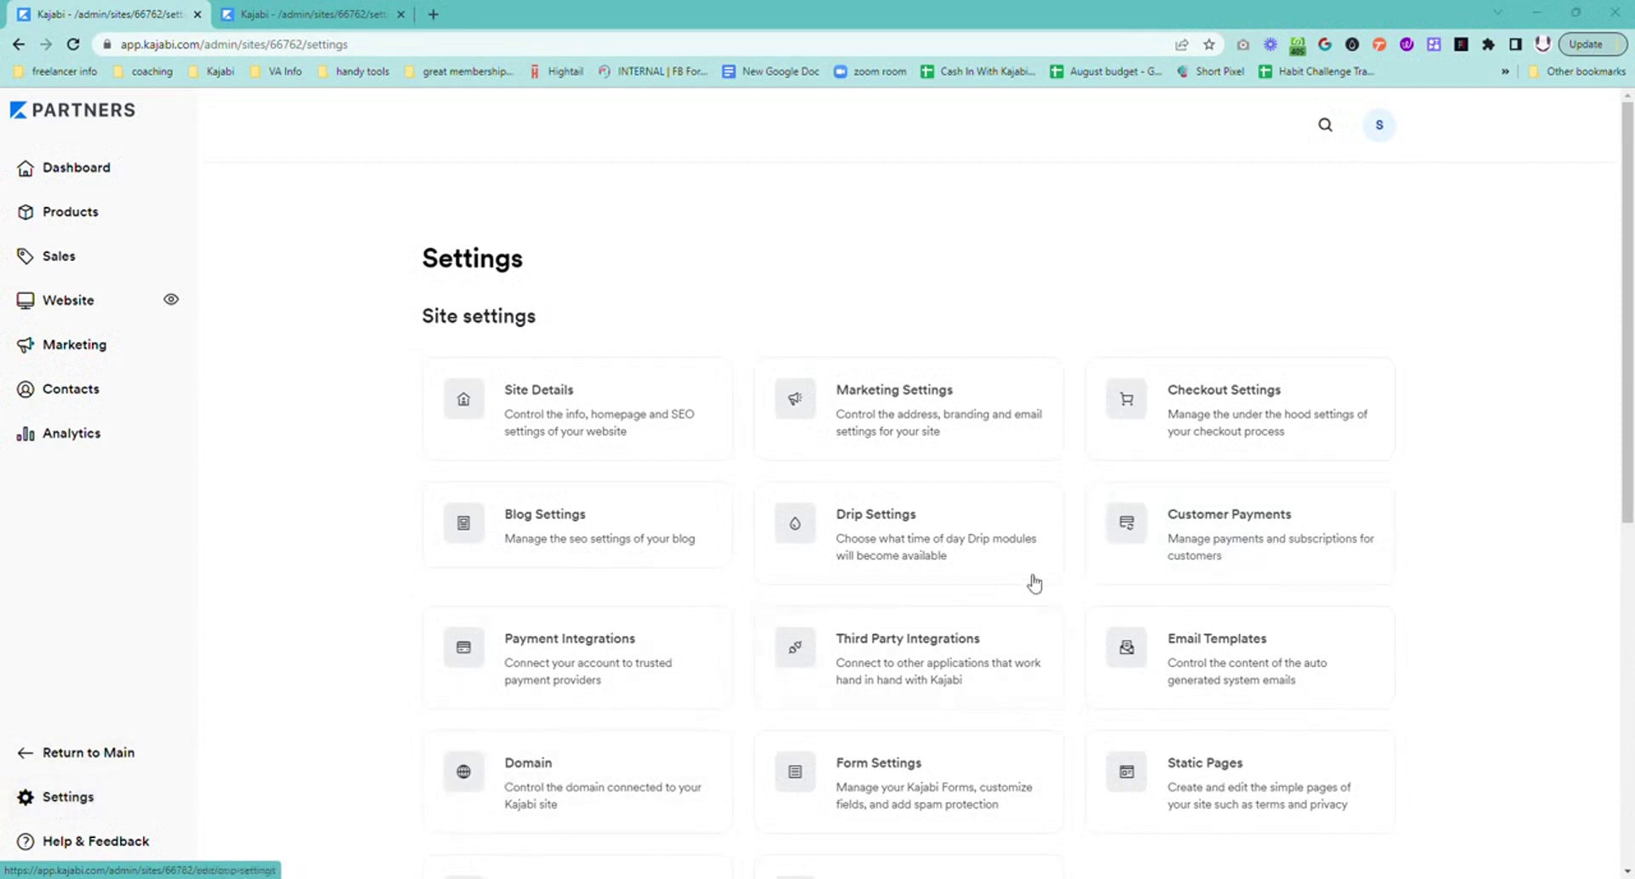
# - Open the Customer Payments settings showing receipt options, business address and receipt message
pyautogui.click(1217, 532)
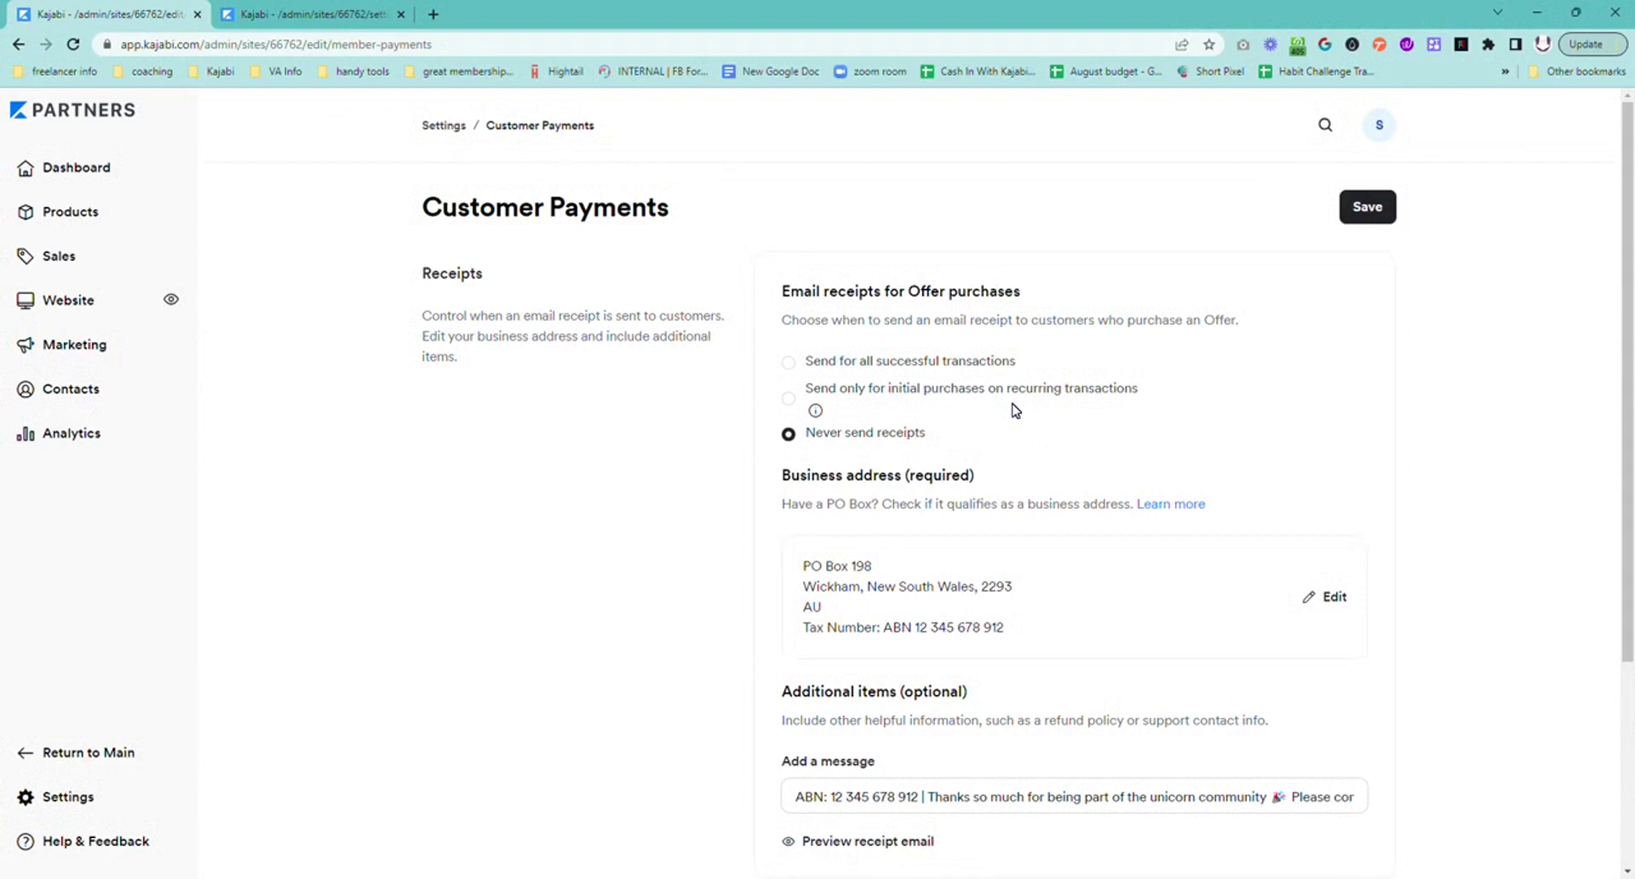
# - Review the receipt business address (PO Box and tax number) and close the Receipt Address editor unchanged
pyautogui.scroll(-2, 1150, 575)
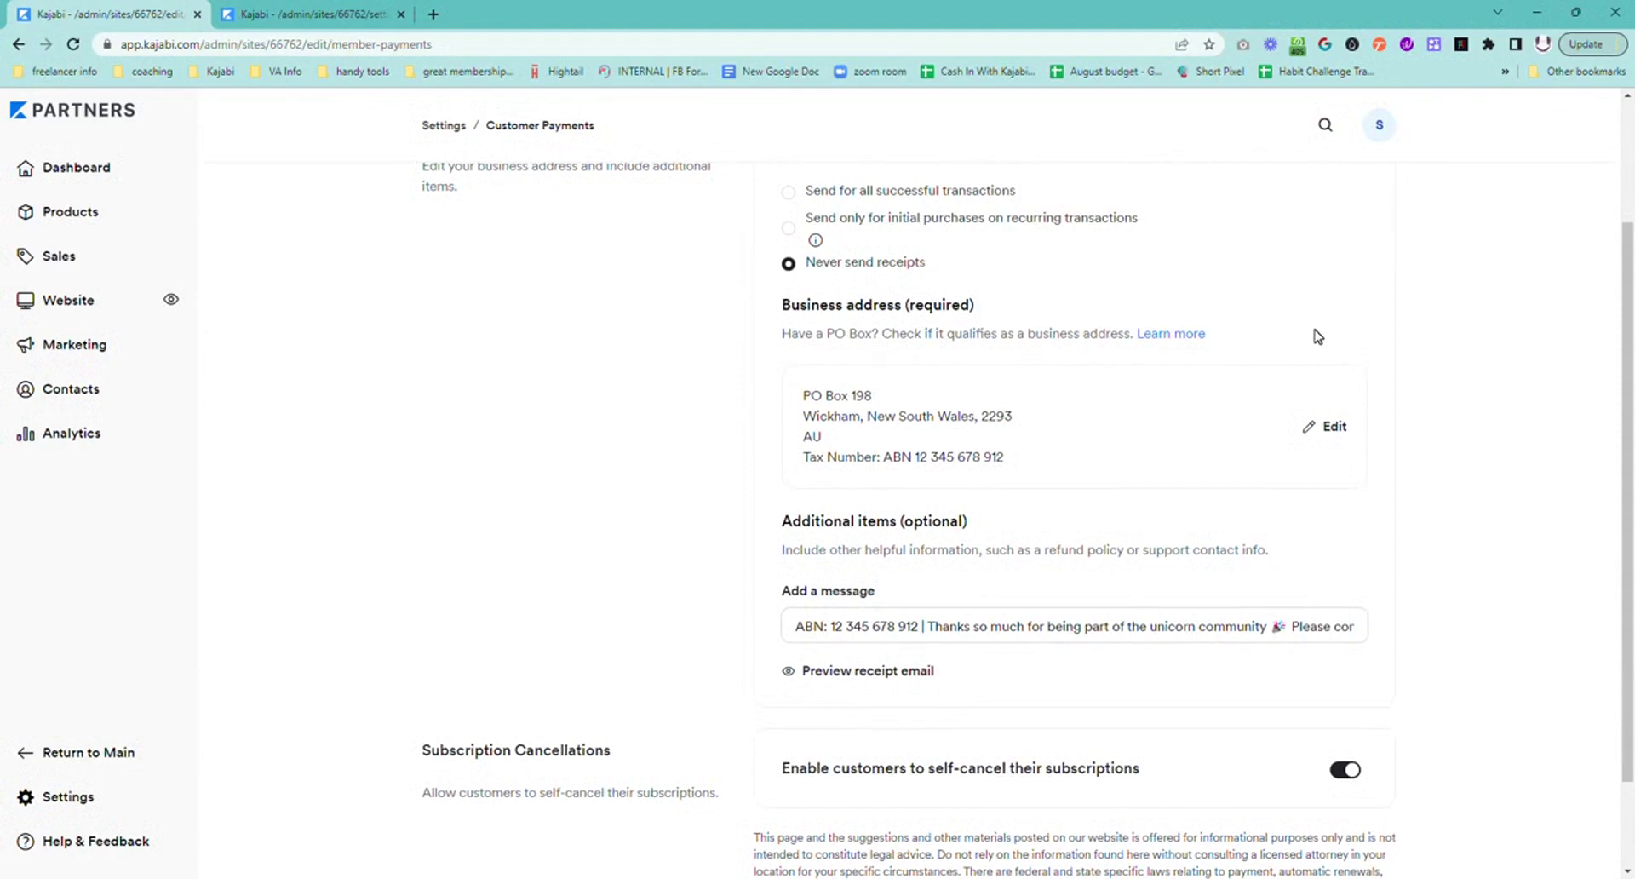
pyautogui.click(1330, 426)
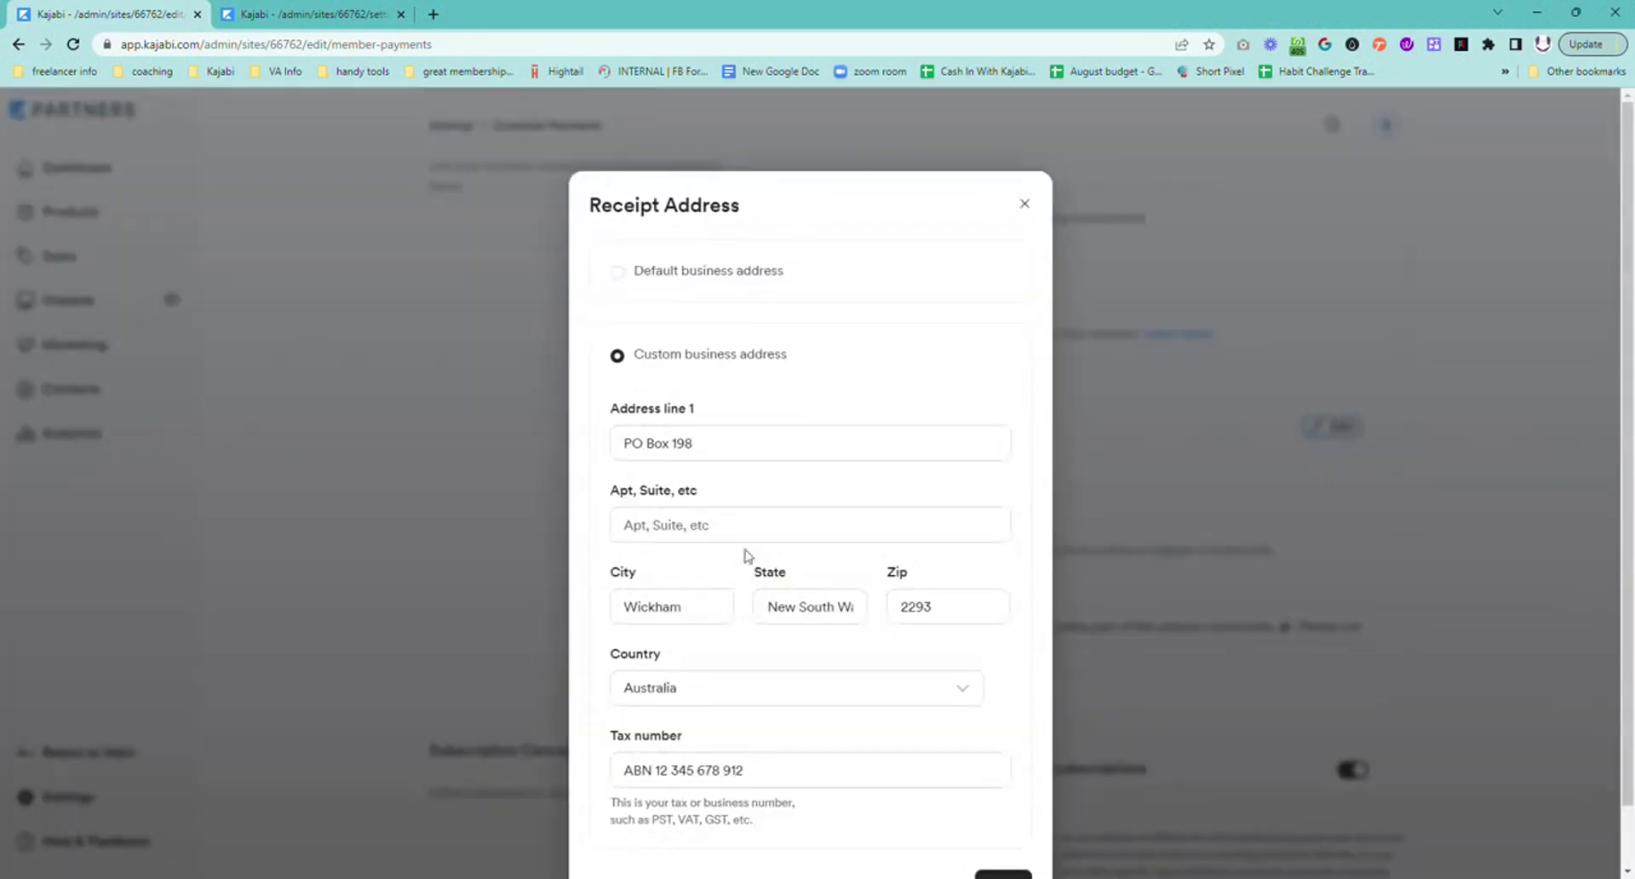
pyautogui.scroll(-1, 766, 580)
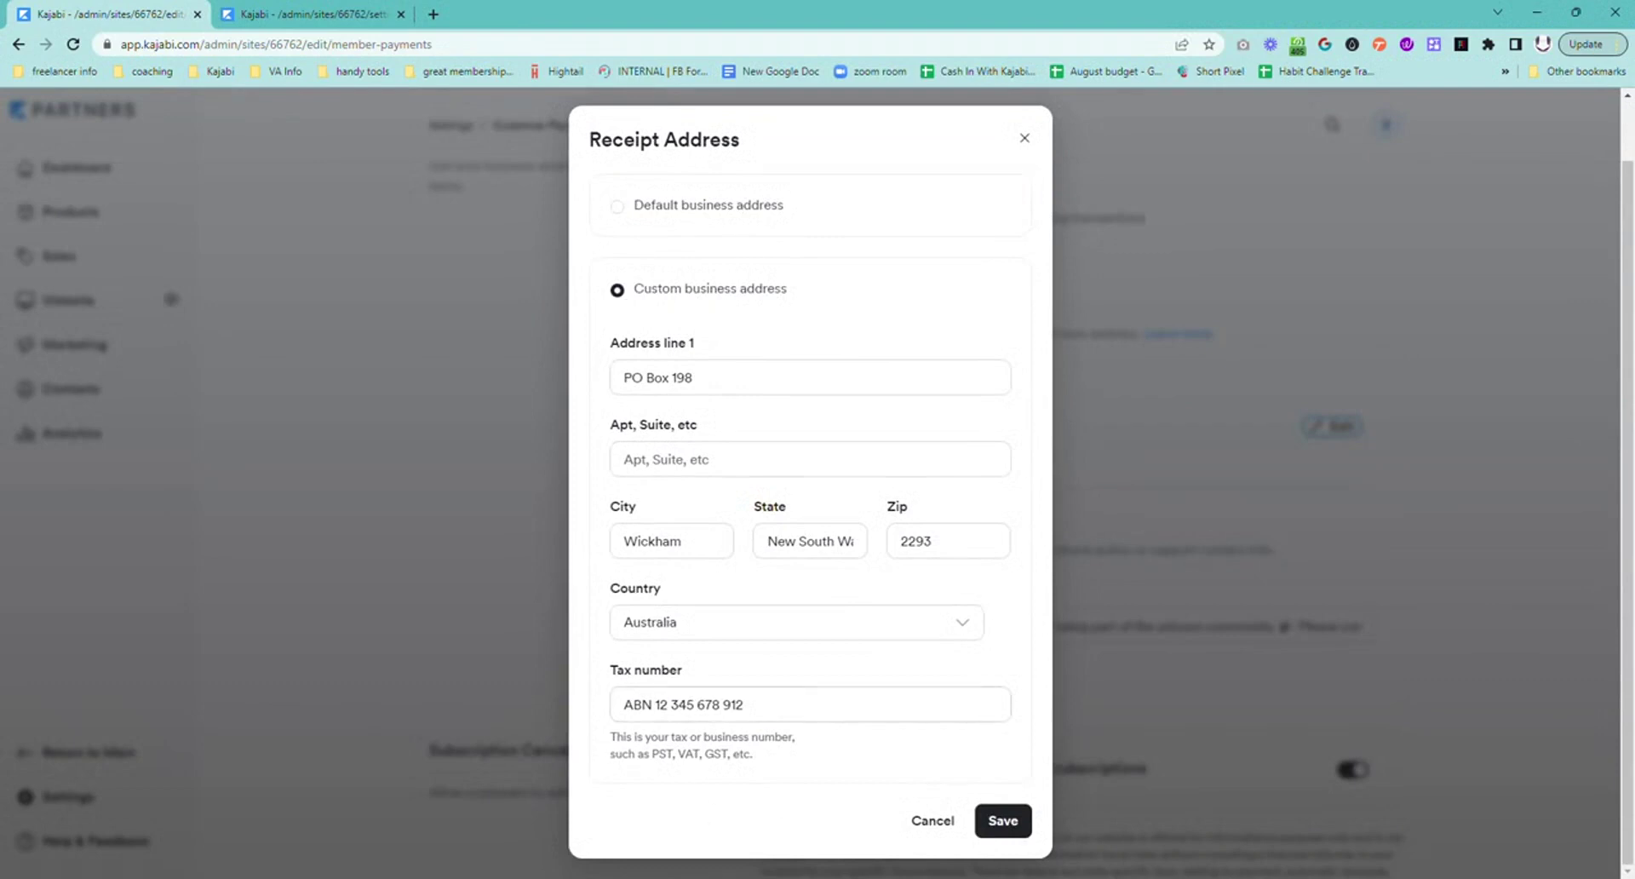
pyautogui.click(1402, 483)
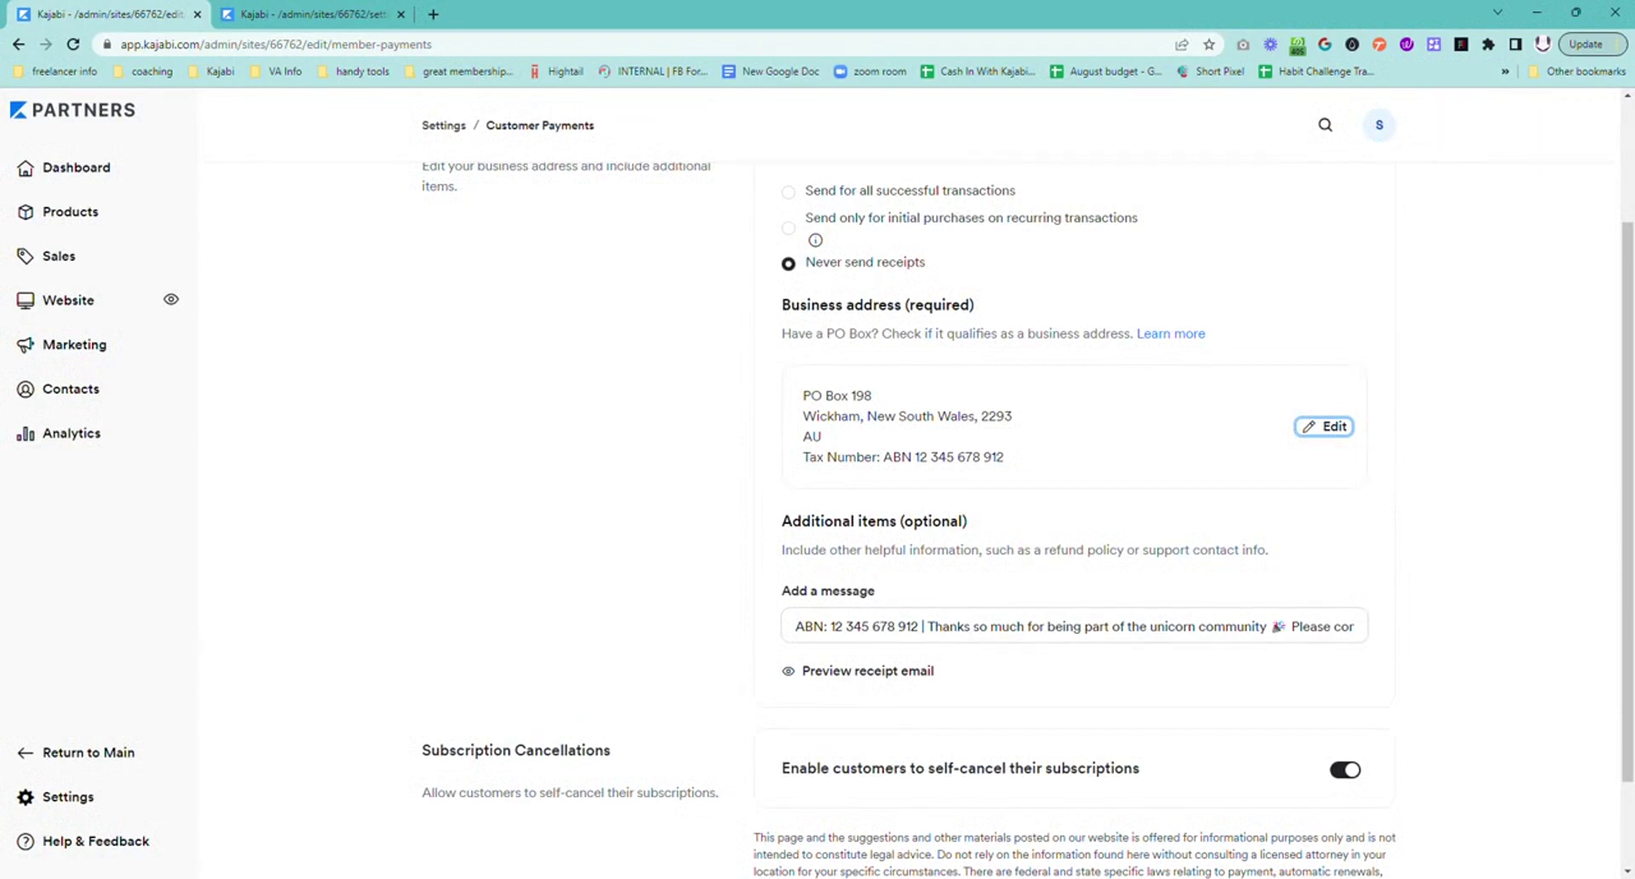
# - Preview the receipt email and compare its tax-number message and PO Box address against Customer Payments
pyautogui.click(865, 671)
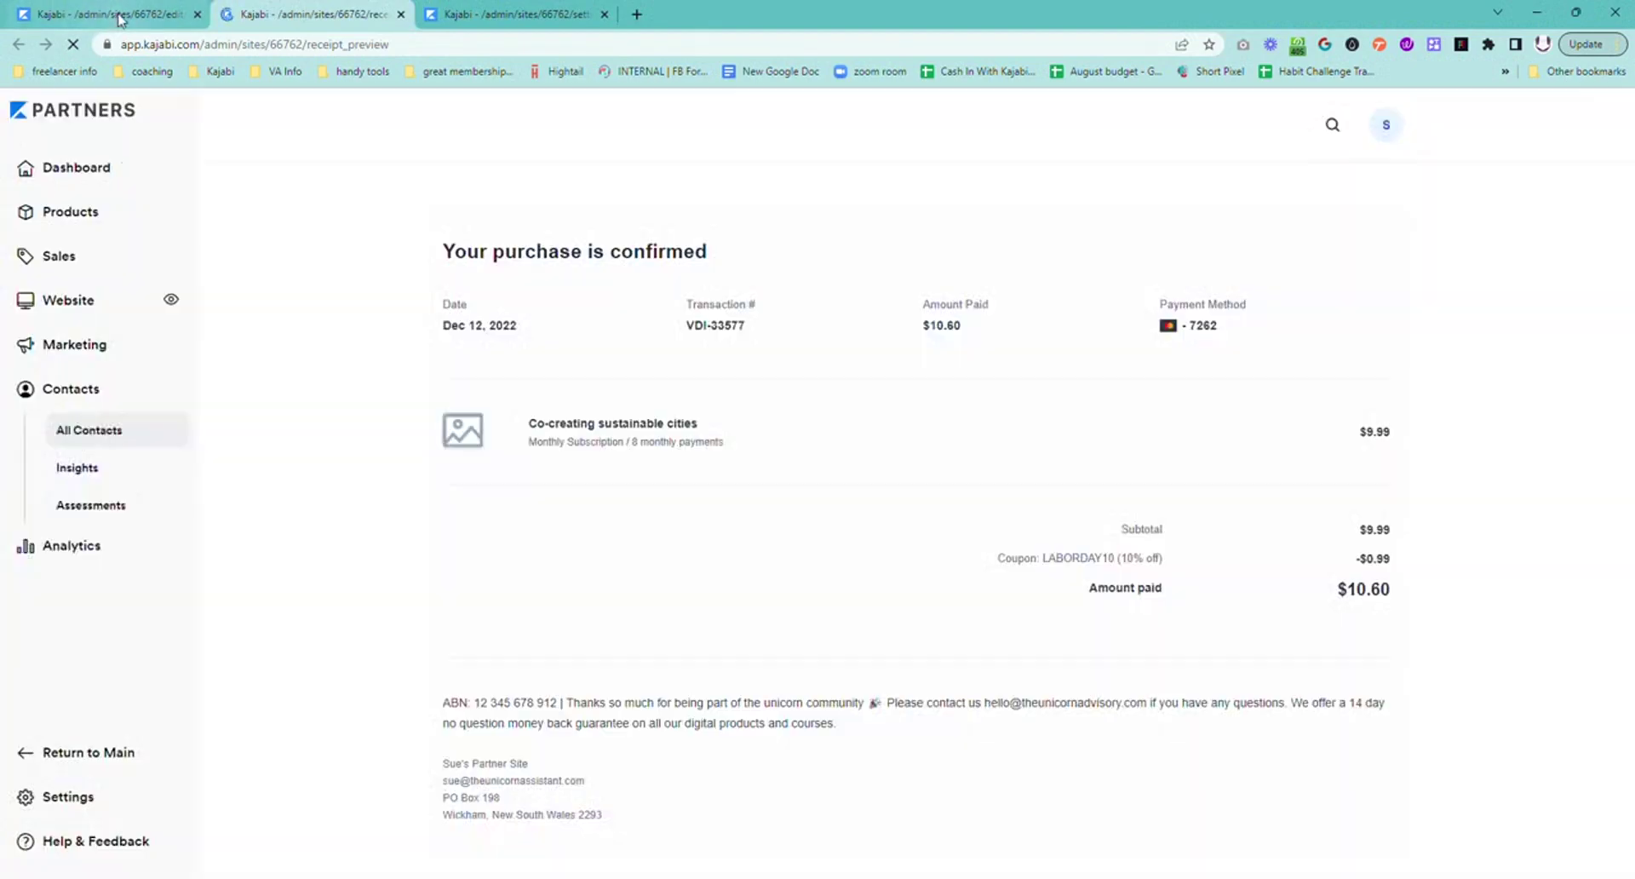
pyautogui.click(122, 15)
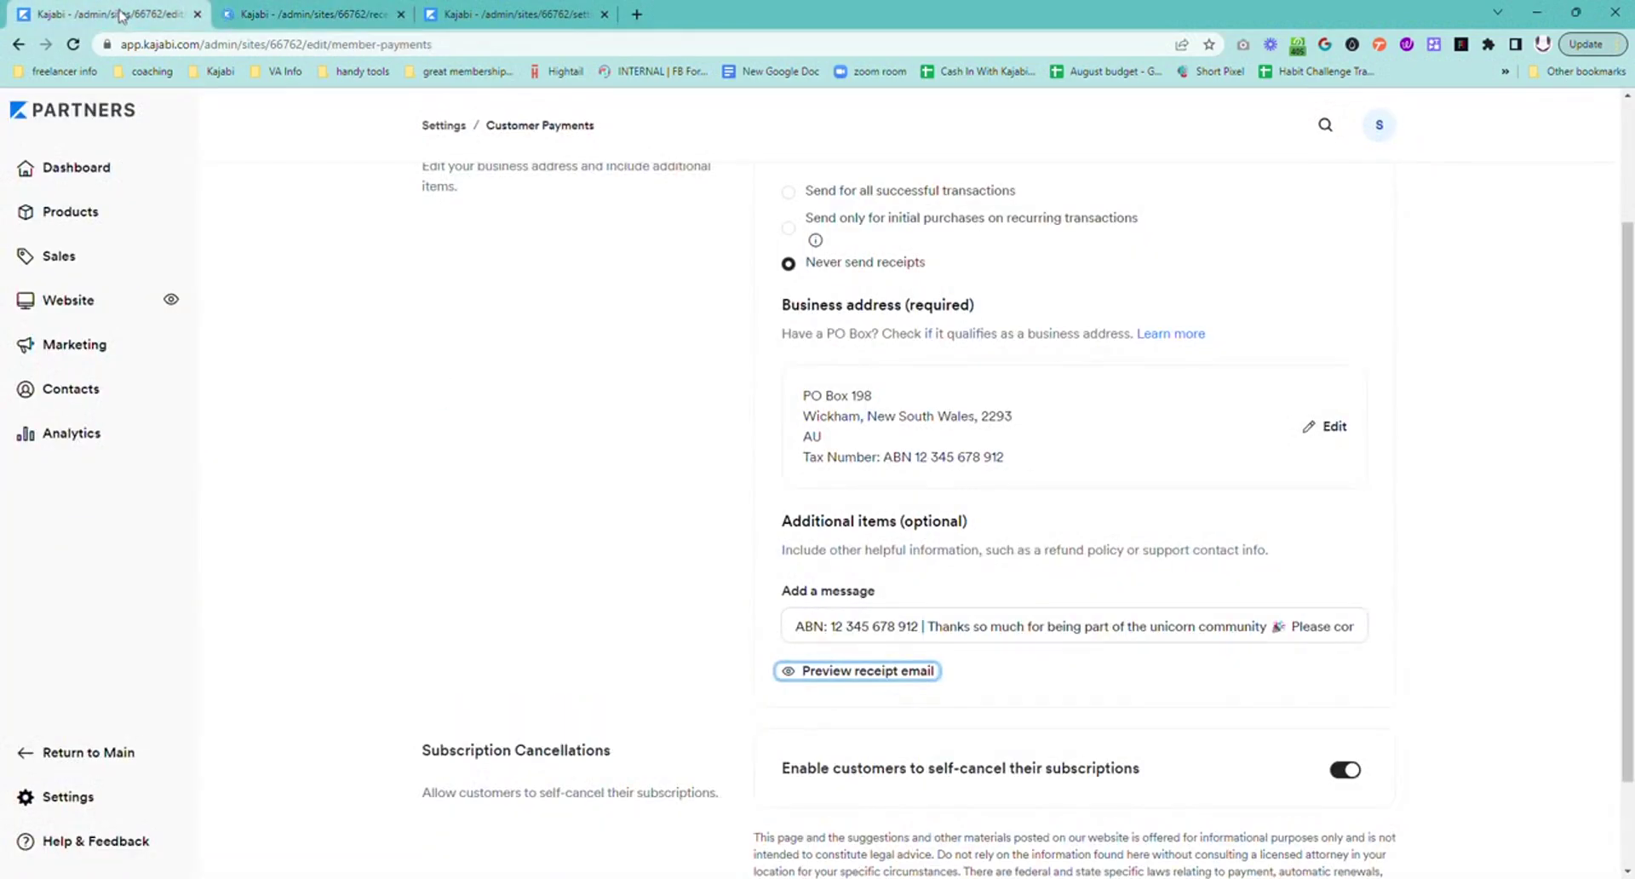
pyautogui.click(337, 12)
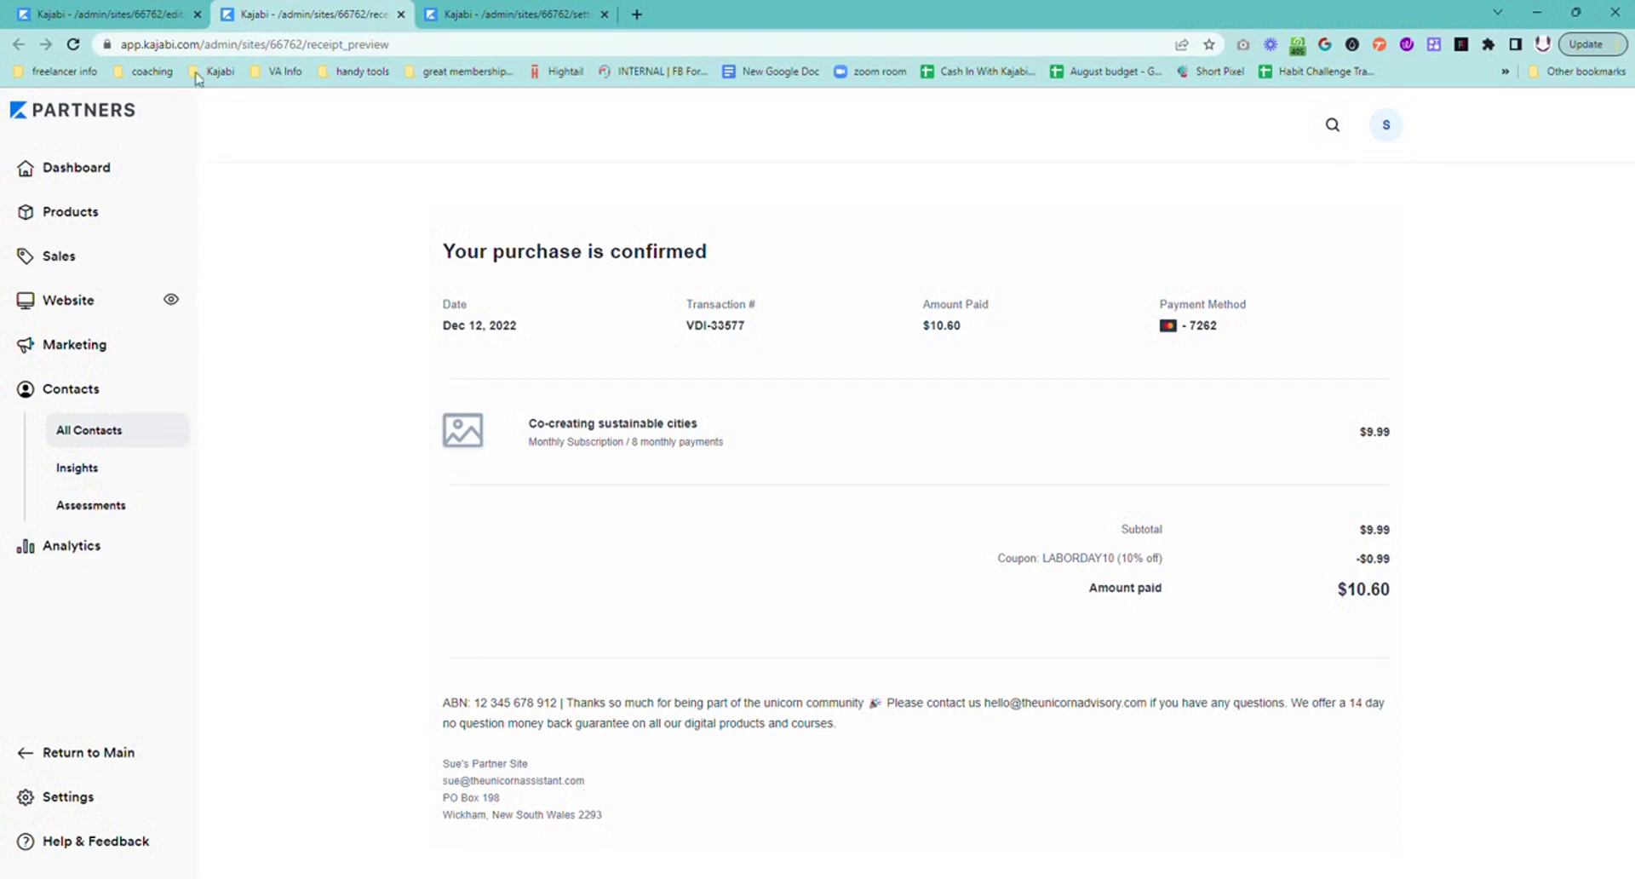
pyautogui.click(166, 18)
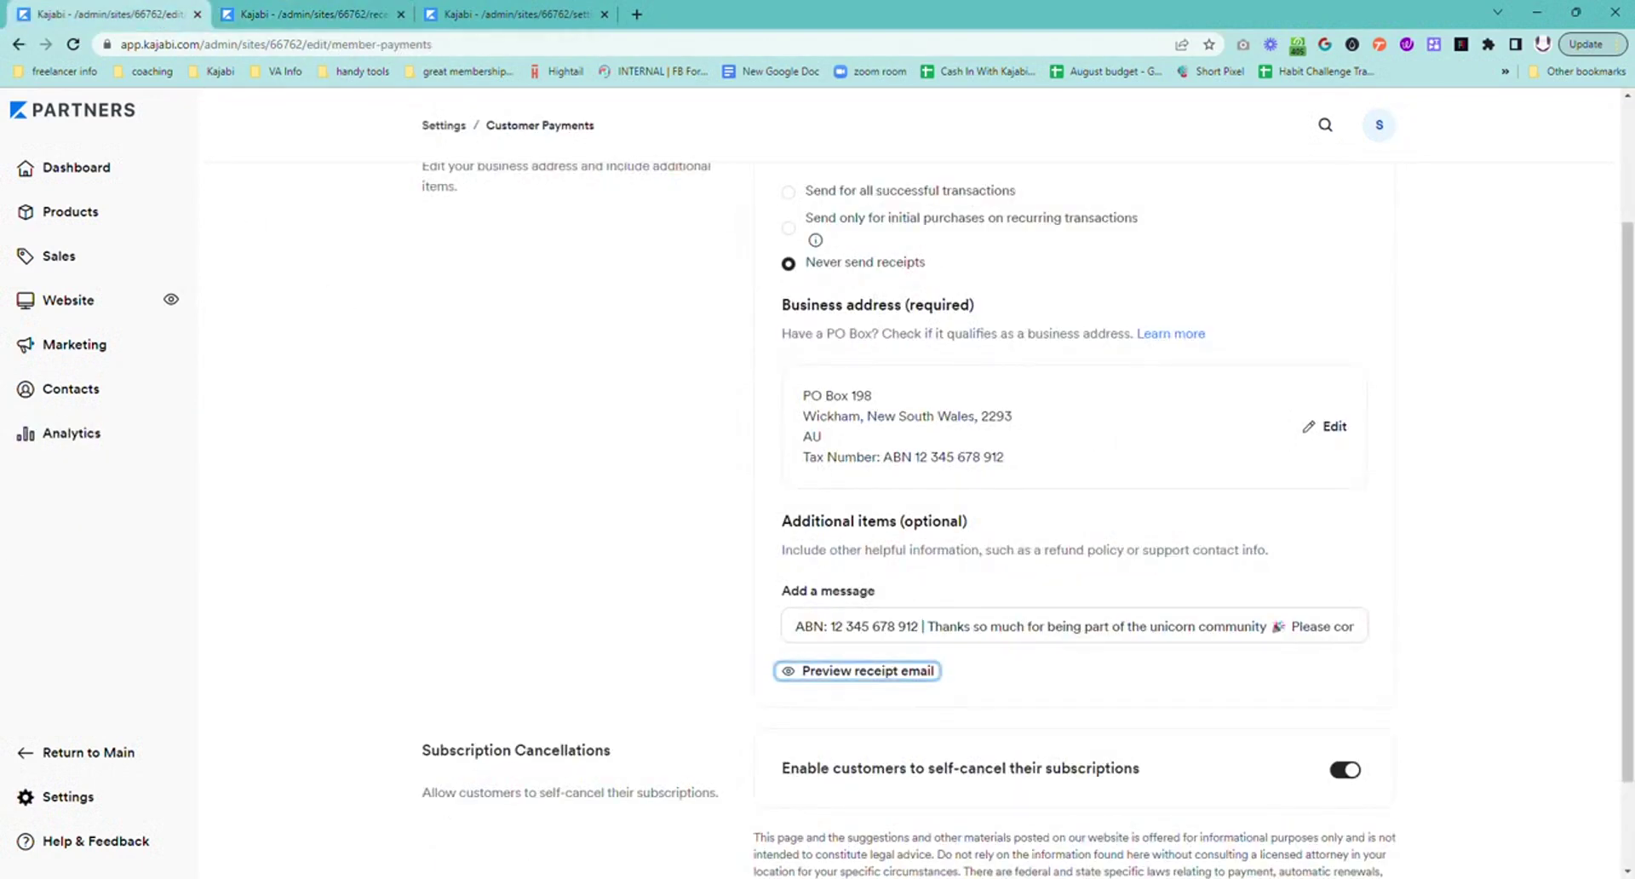
pyautogui.click(322, 14)
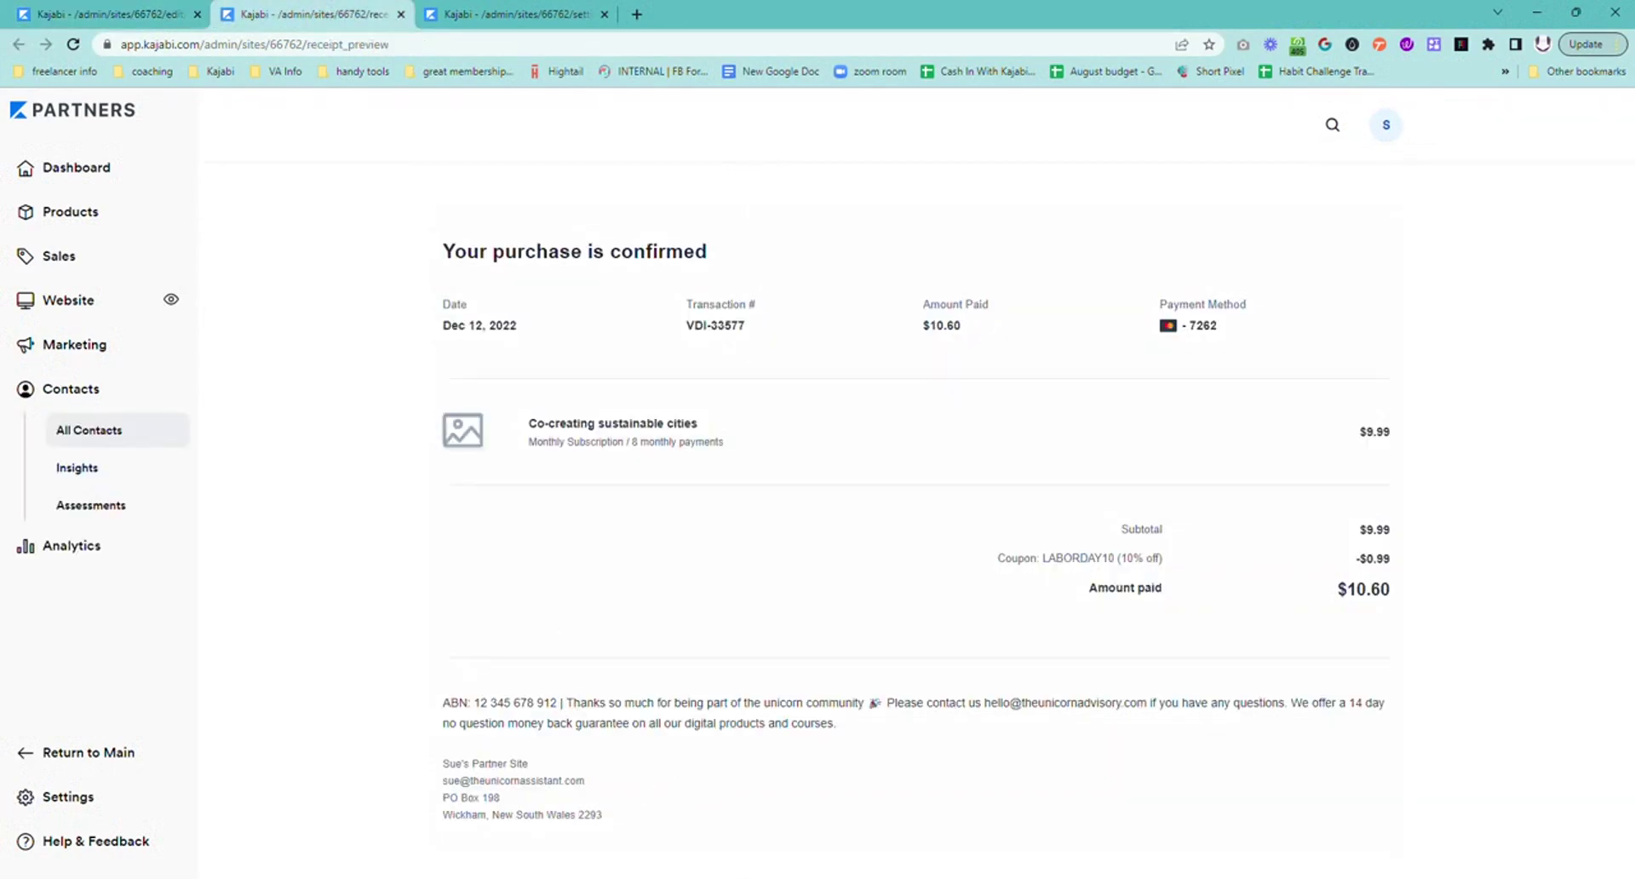
pyautogui.hotkey('ctrl', 'a')
pyautogui.click(573, 721)
pyautogui.click(491, 24)
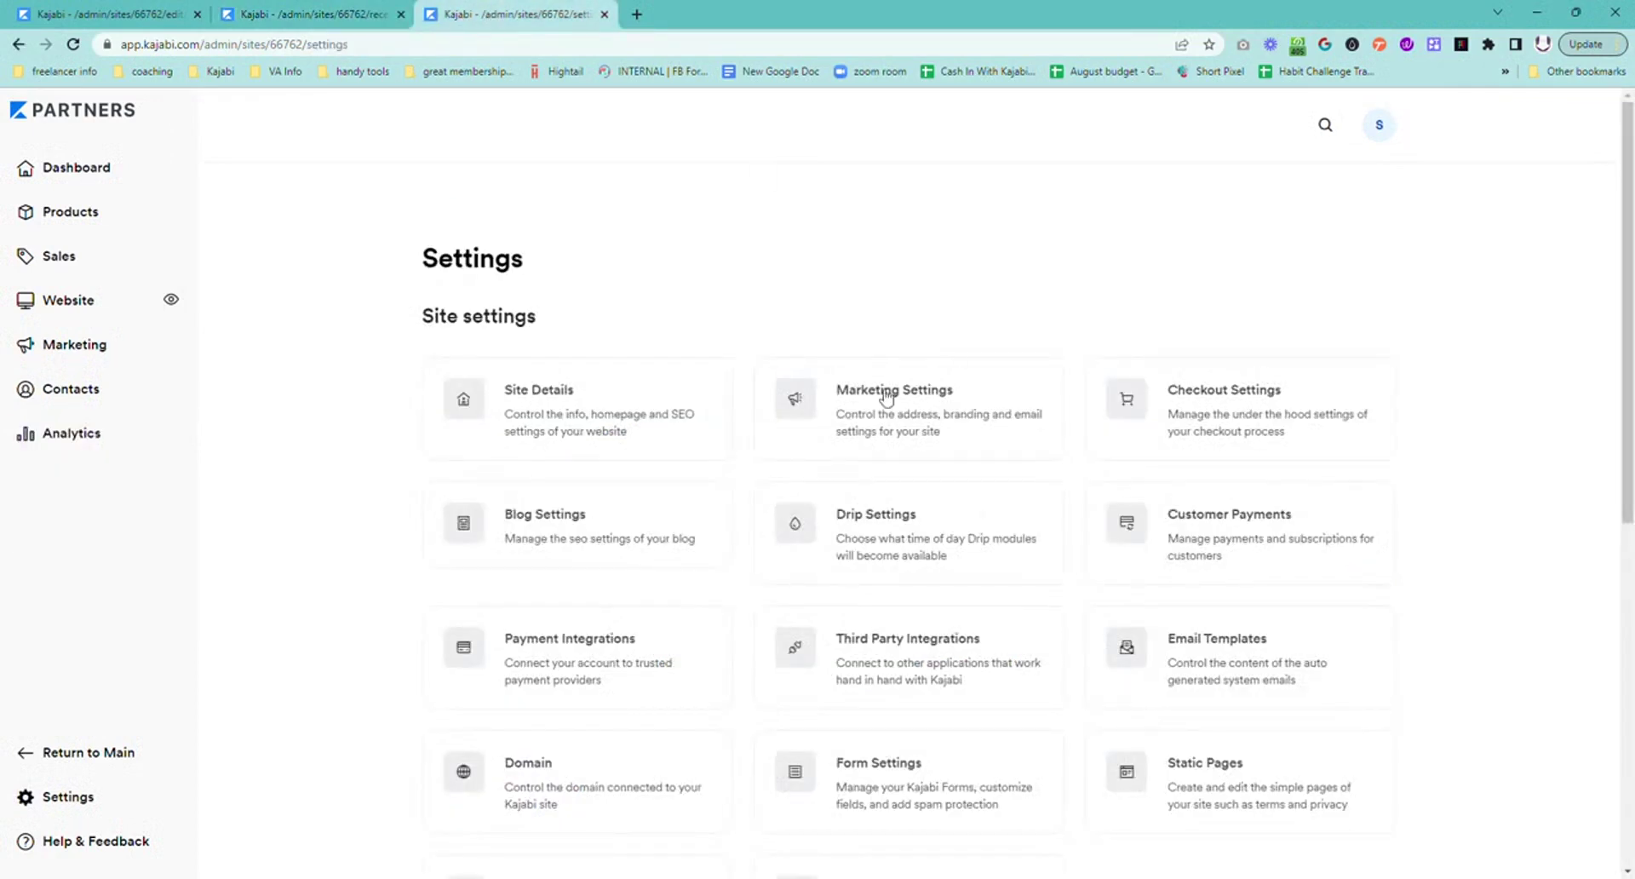
pyautogui.click(126, 20)
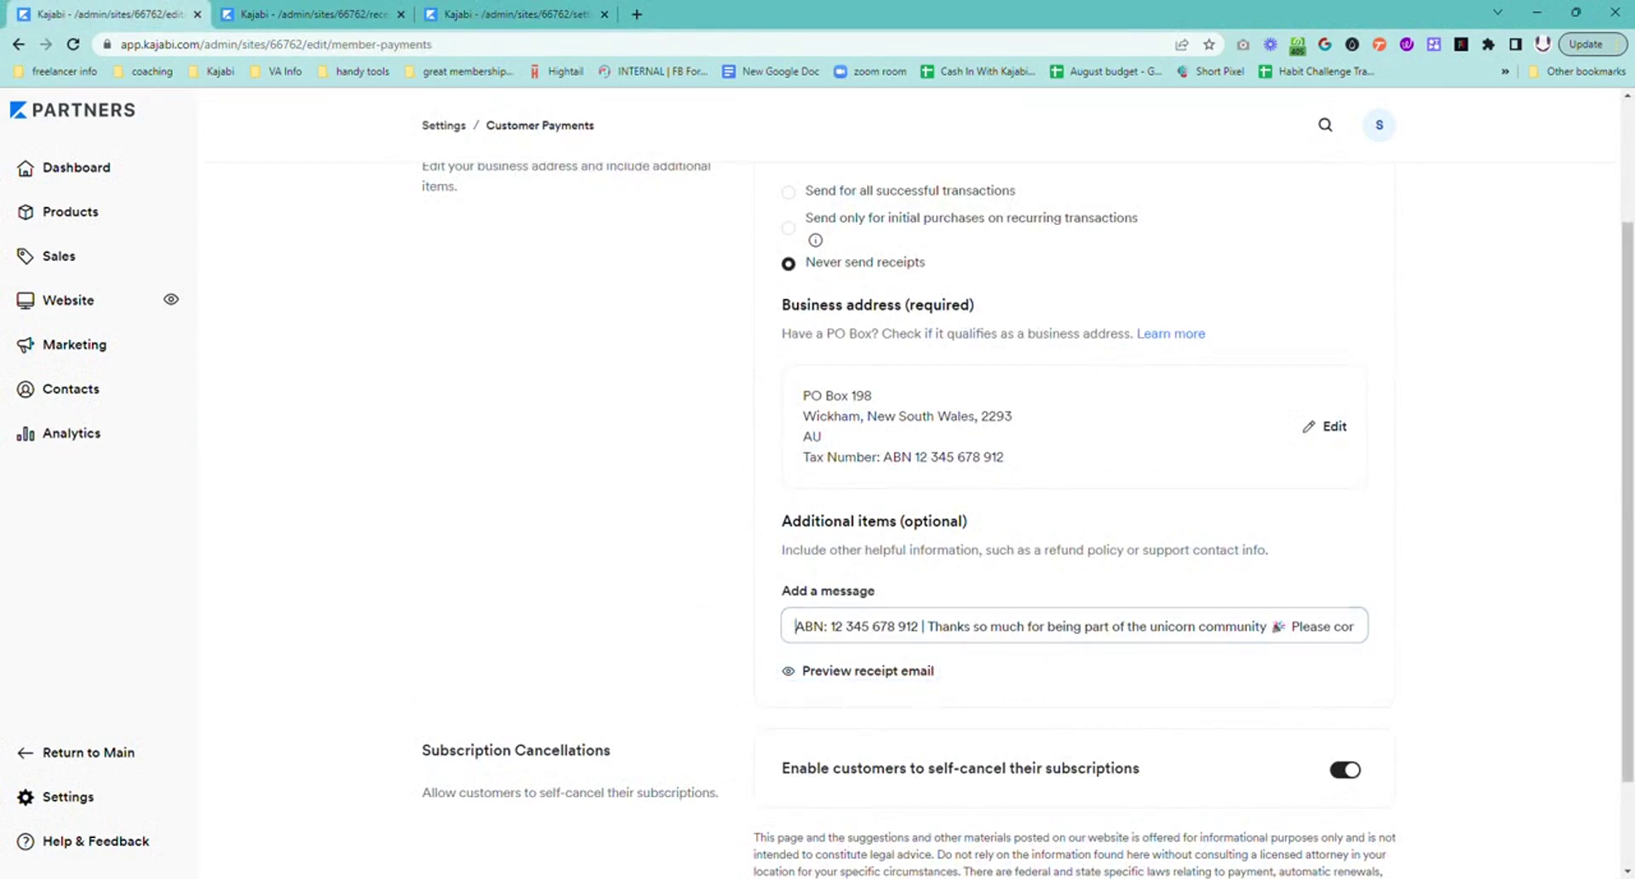
pyautogui.hotkey('ctrl', 'shift', 'Right')
pyautogui.hotkey('ctrl', 'shift', 'Right')
pyautogui.hotkey('ctrl', 'shift', 'Right')
pyautogui.hotkey('ctrl', 'shift', 'Right')
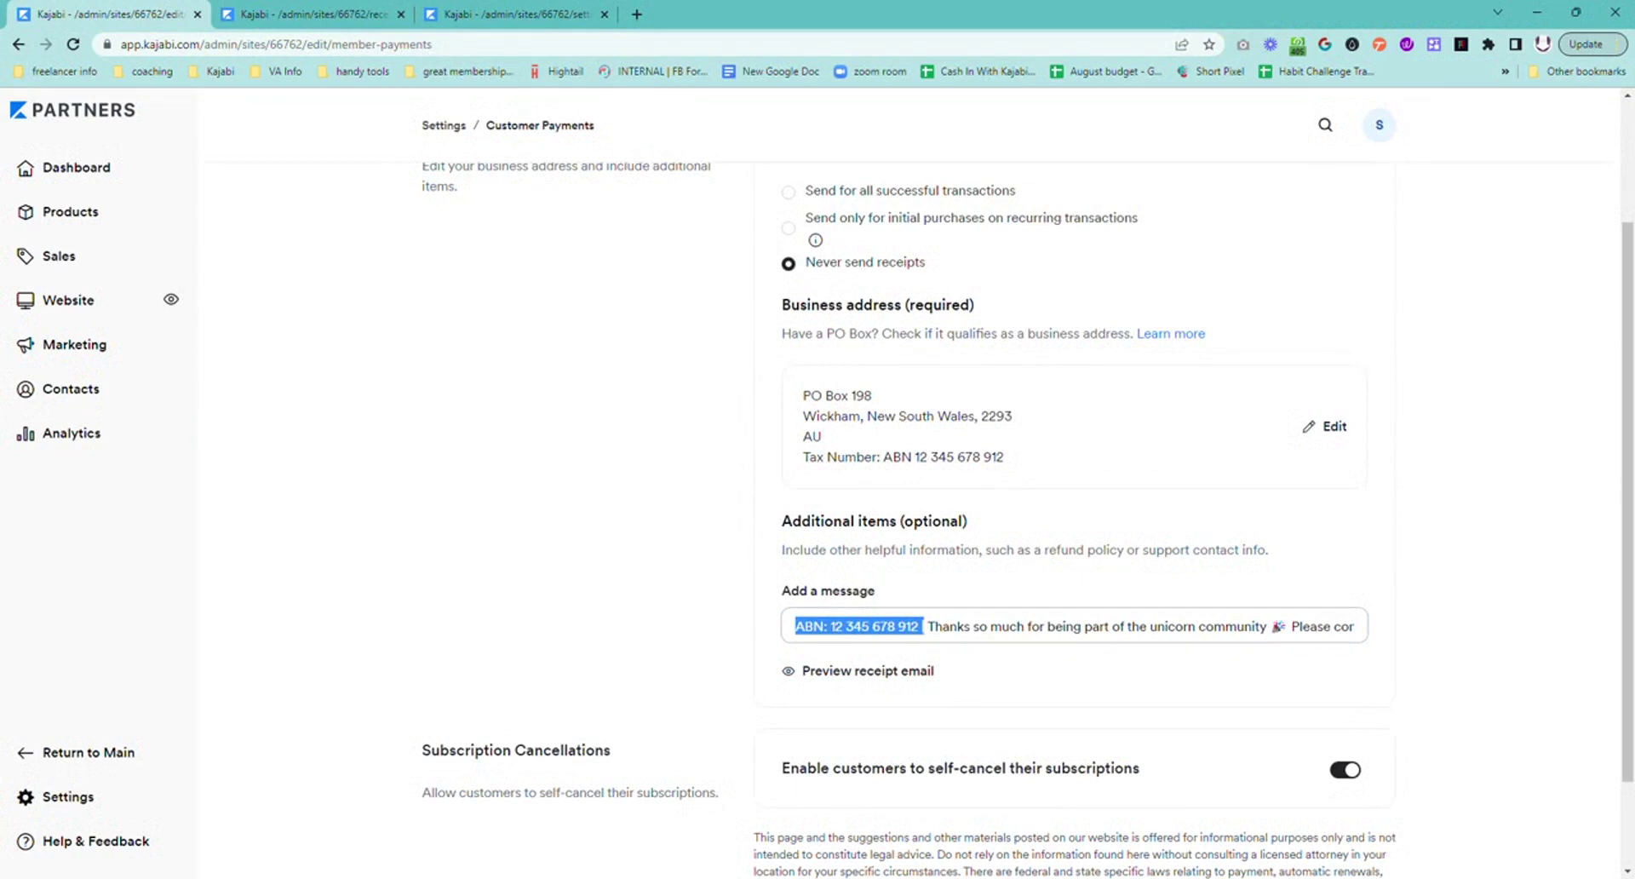
pyautogui.press('End')
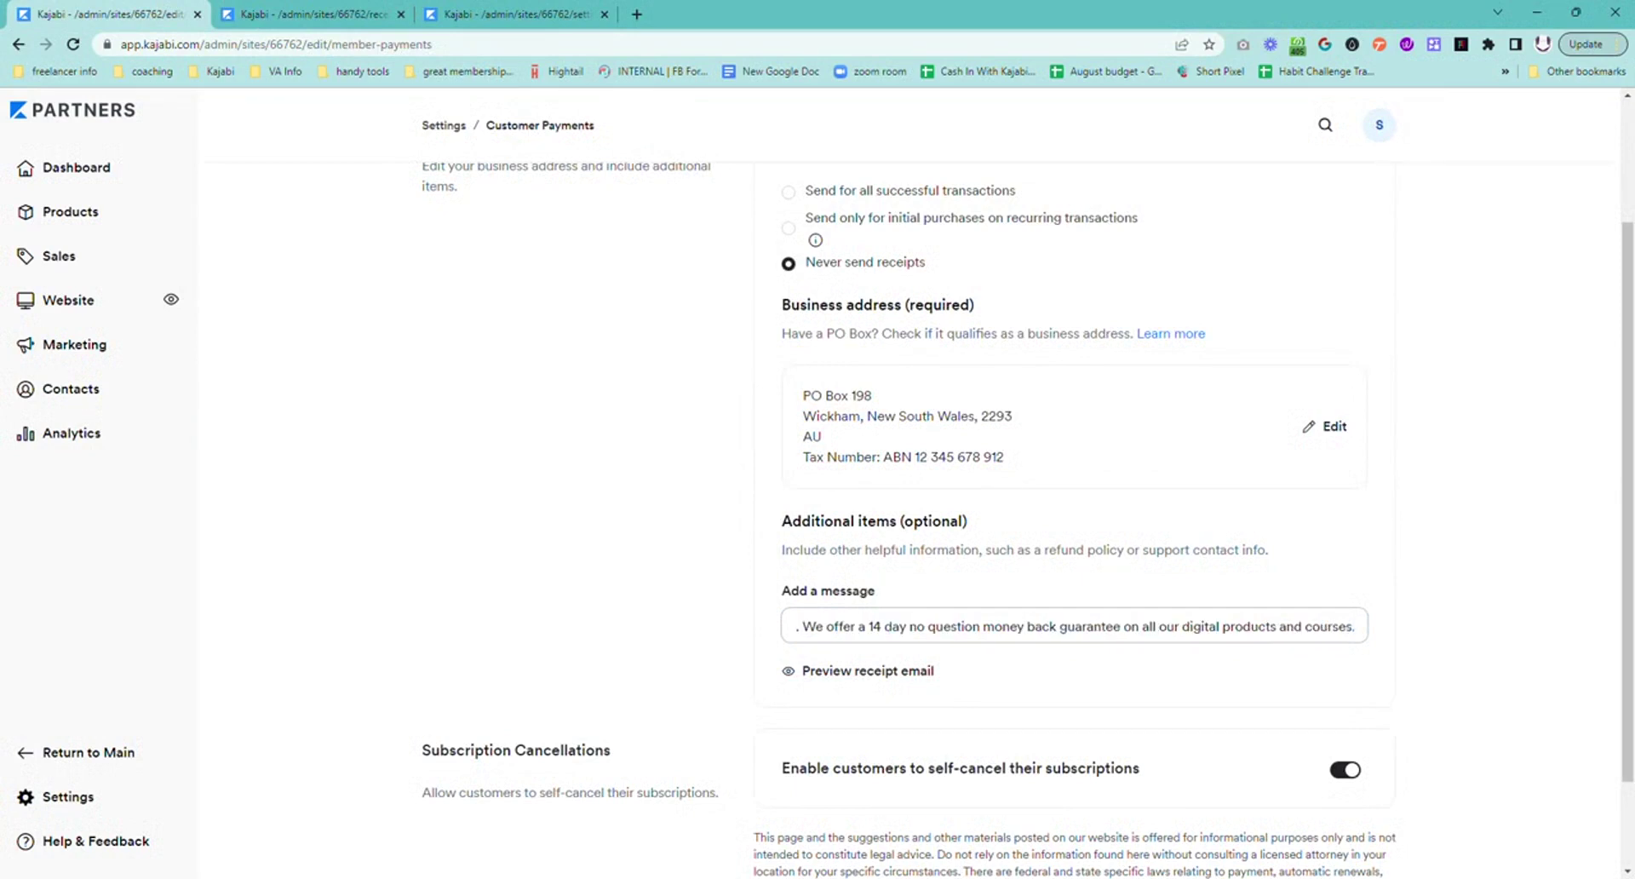
pyautogui.click(897, 612)
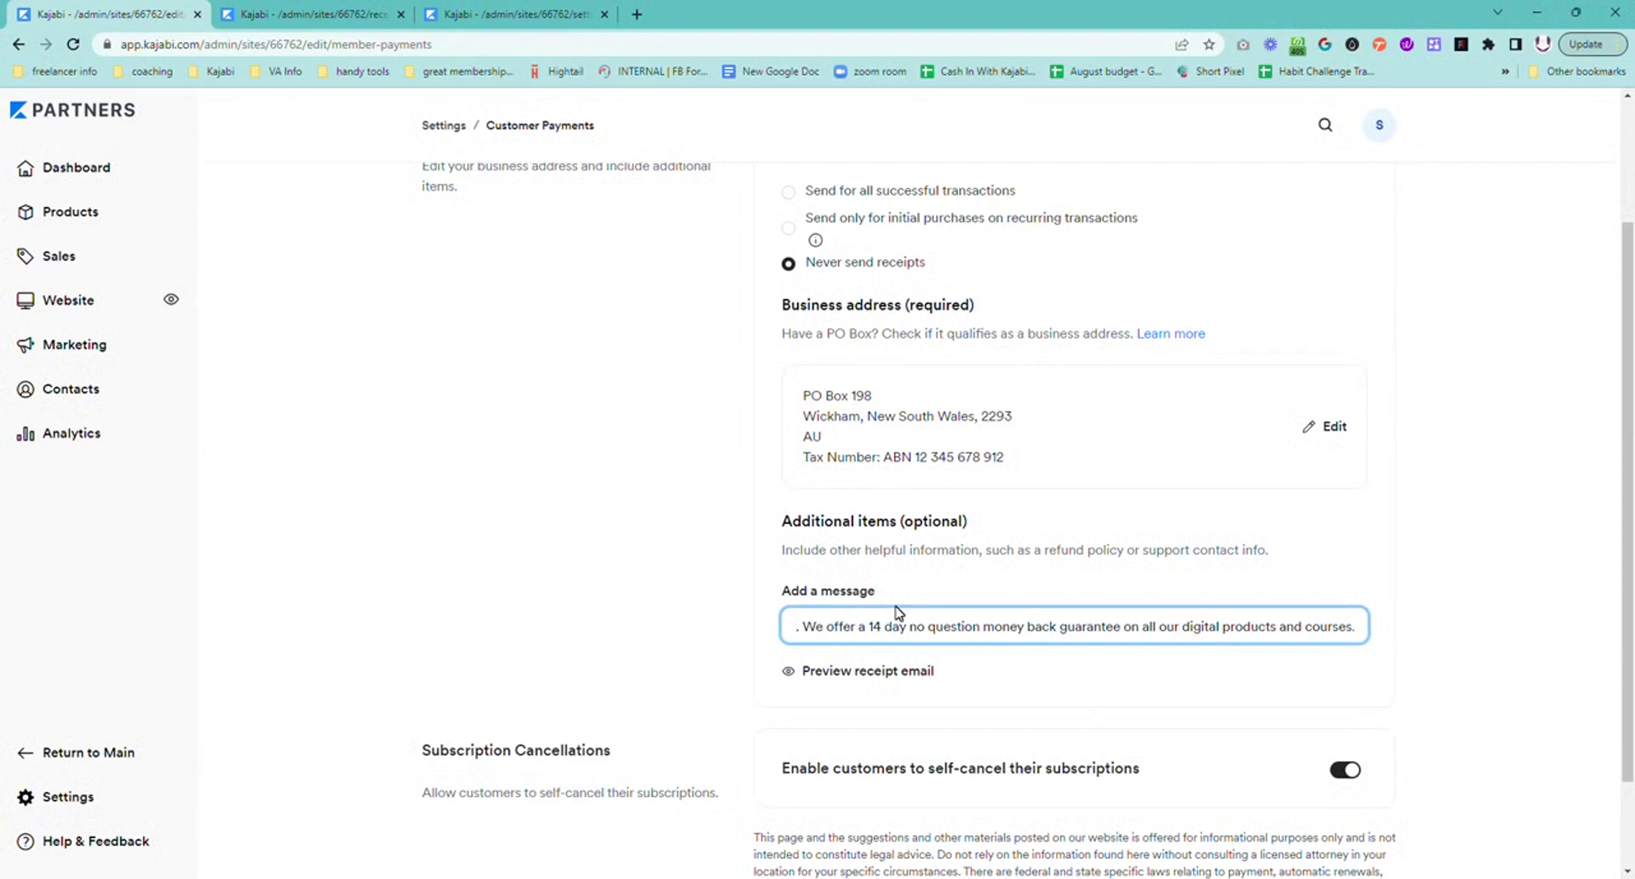
pyautogui.click(317, 14)
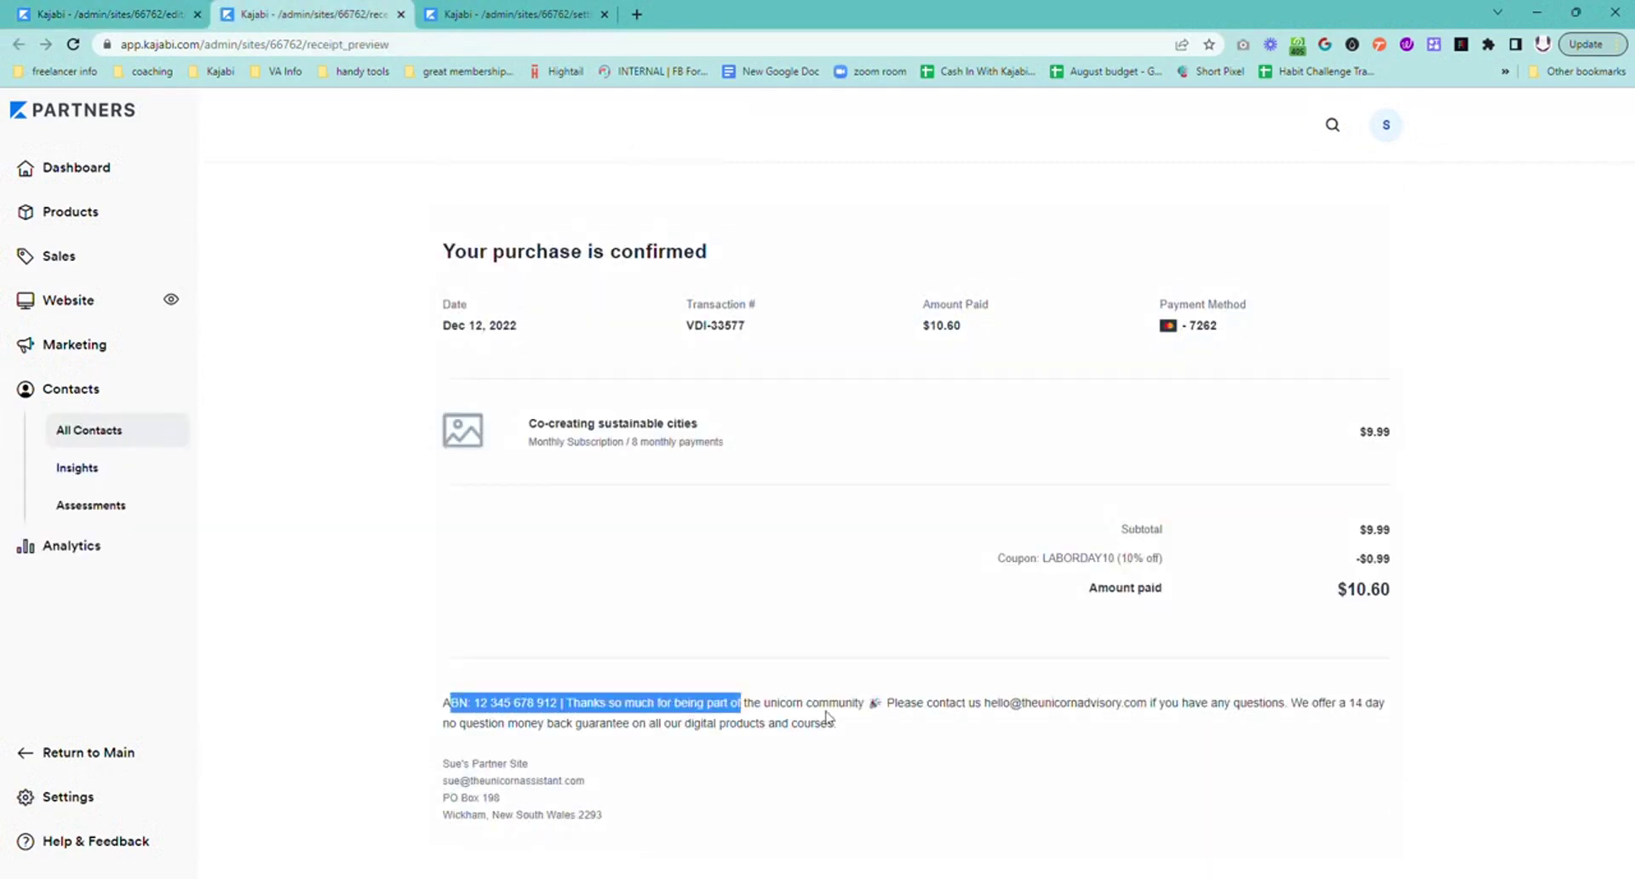
pyautogui.moveTo(445, 703); pyautogui.dragTo(902, 737)
pyautogui.click(901, 738)
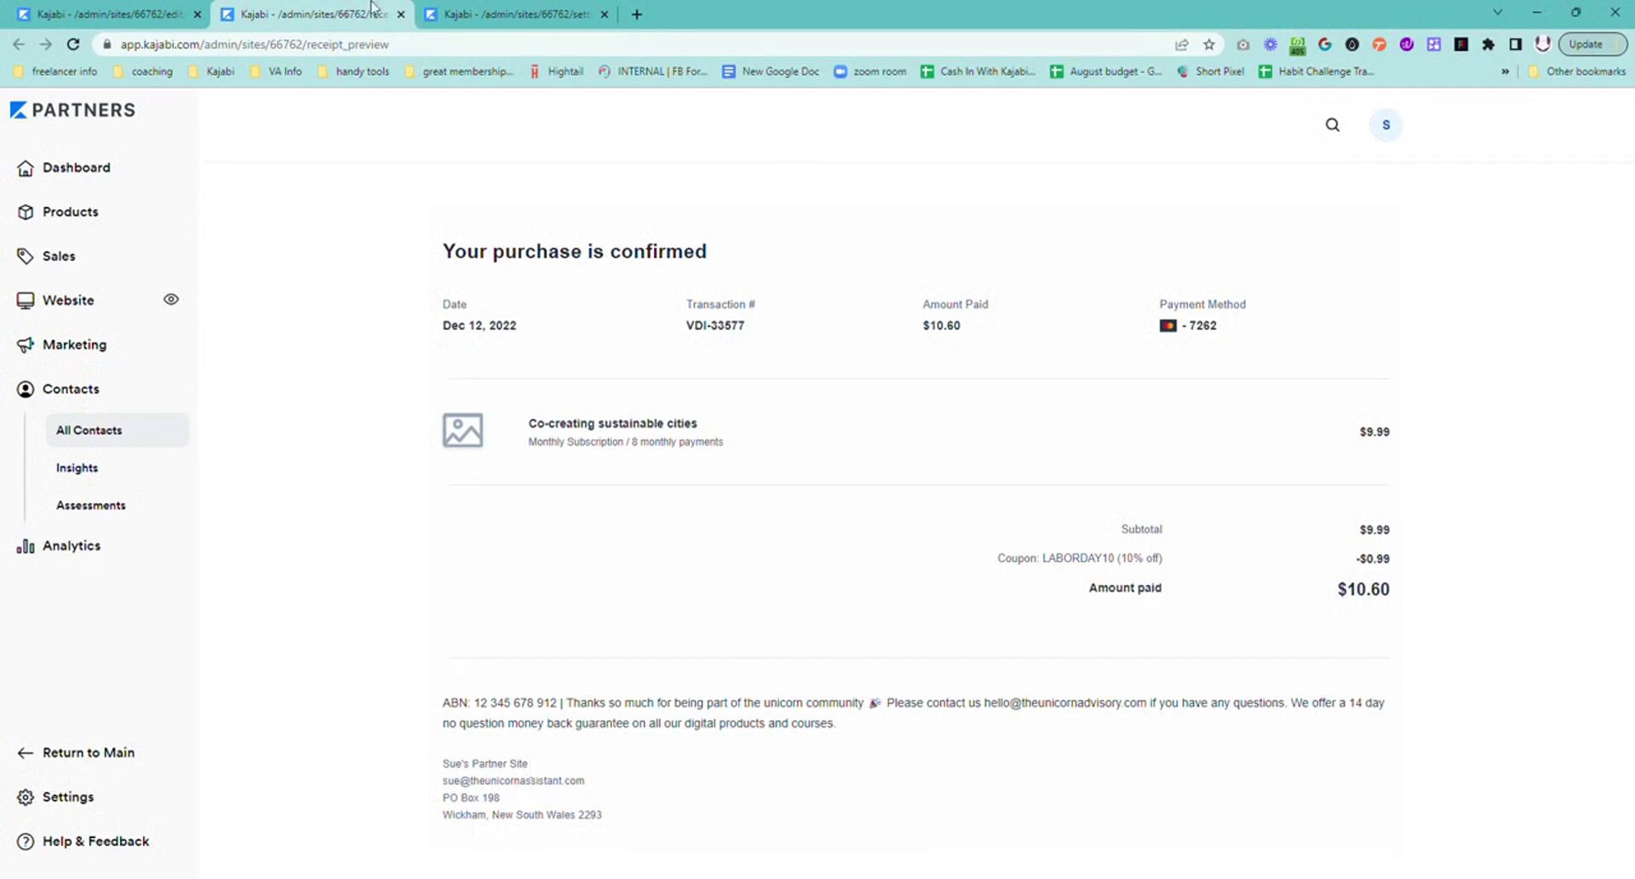
pyautogui.click(509, 15)
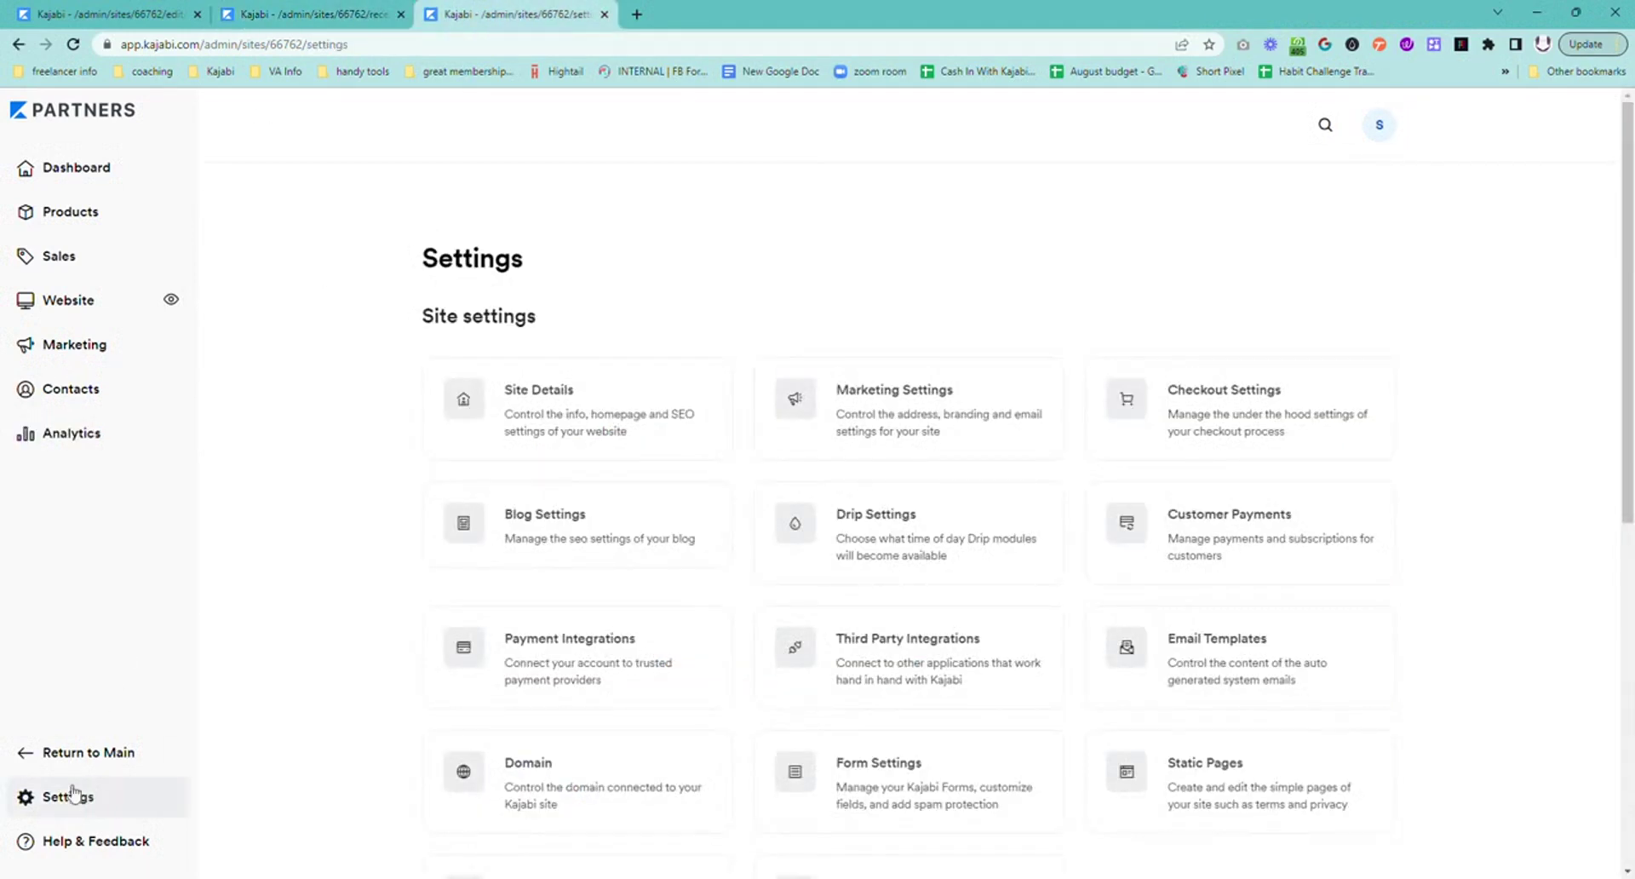
# - Check Site Details, then compare the receipt preview's site title and support email with the footer
pyautogui.click(599, 407)
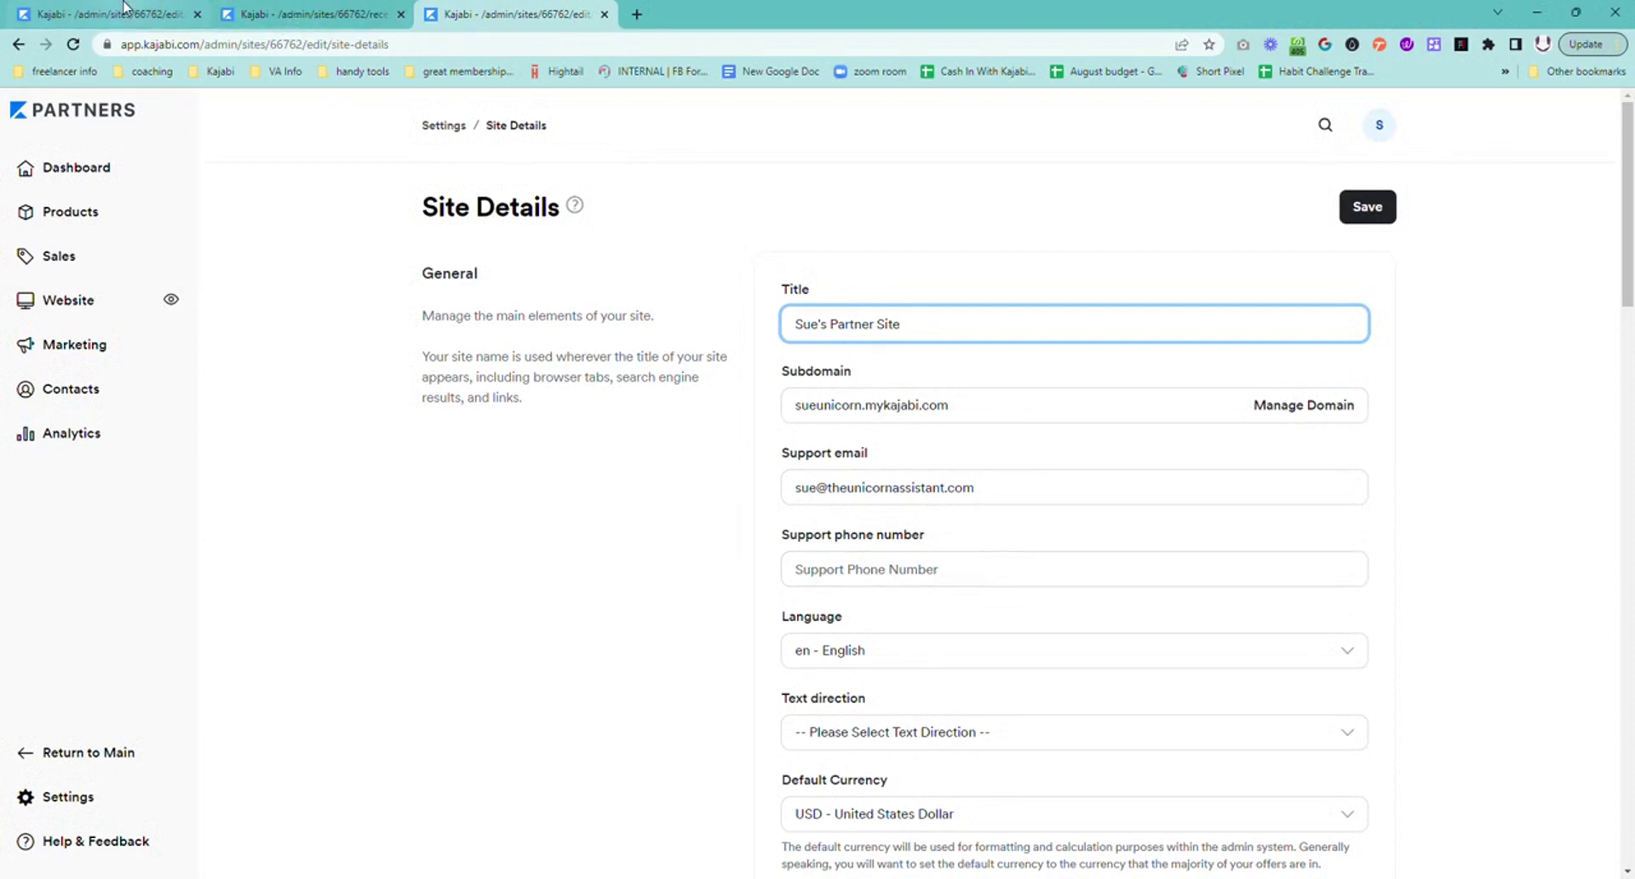
pyautogui.click(300, 15)
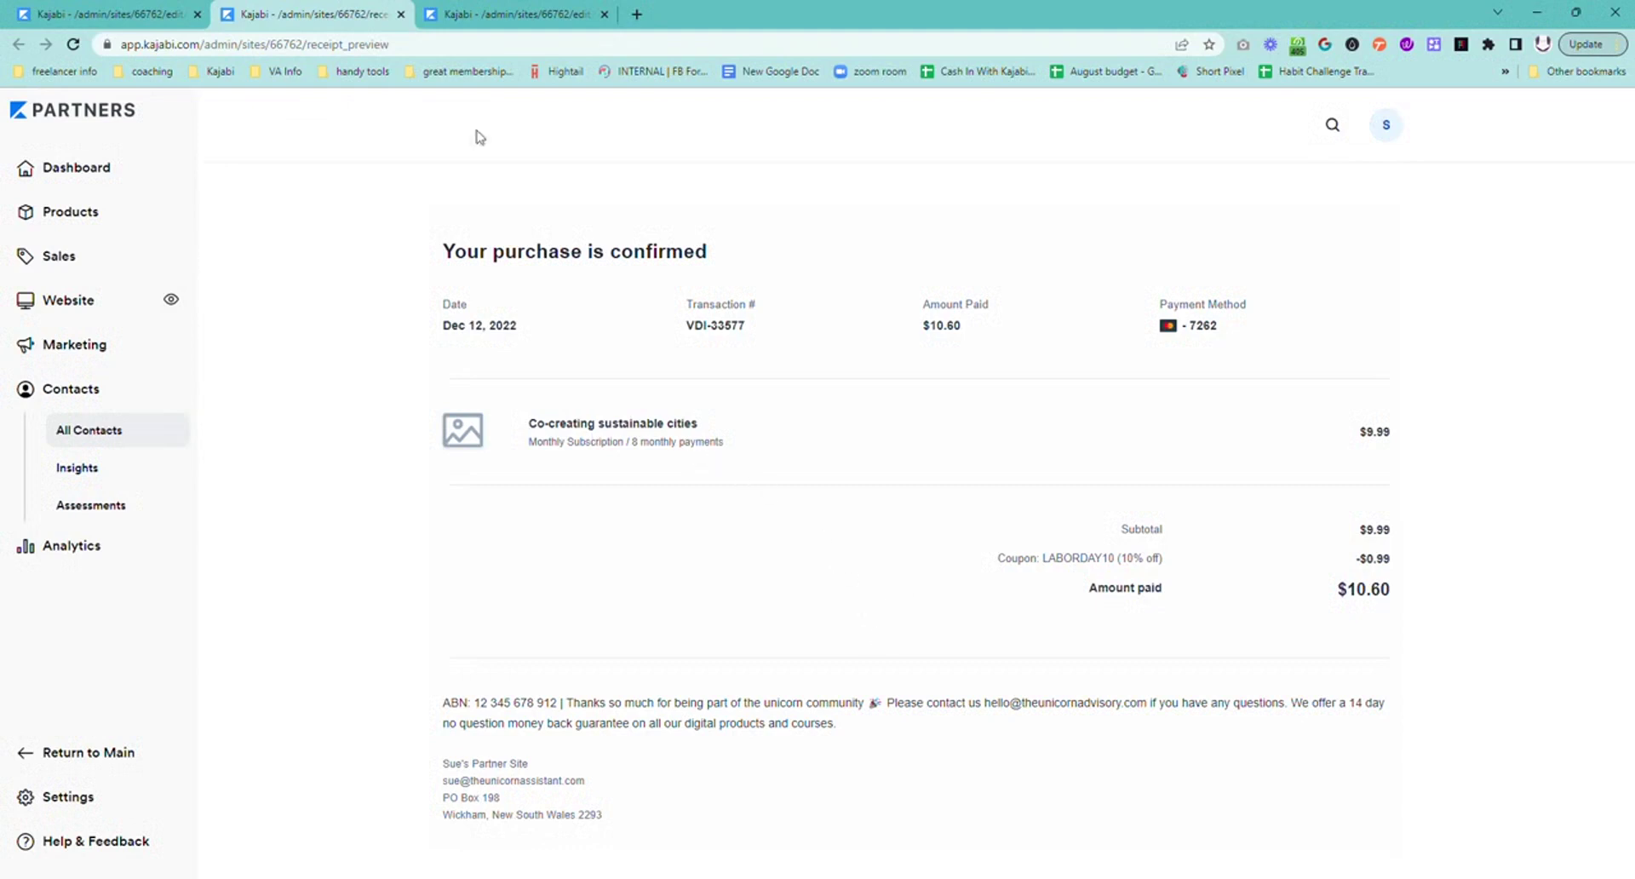
pyautogui.click(89, 17)
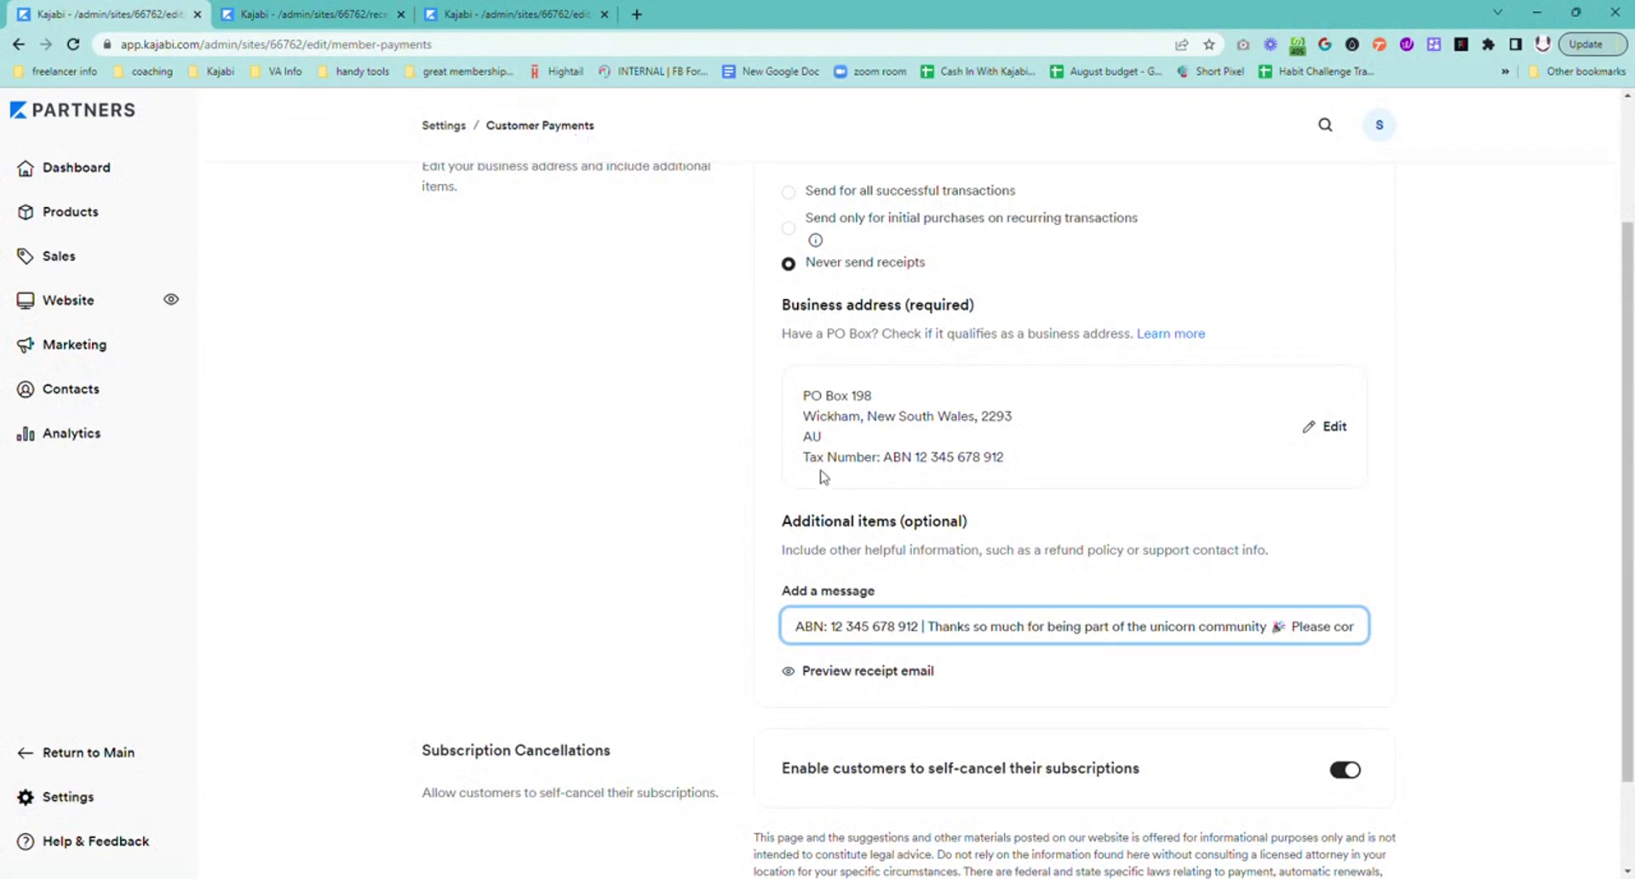
pyautogui.click(327, 10)
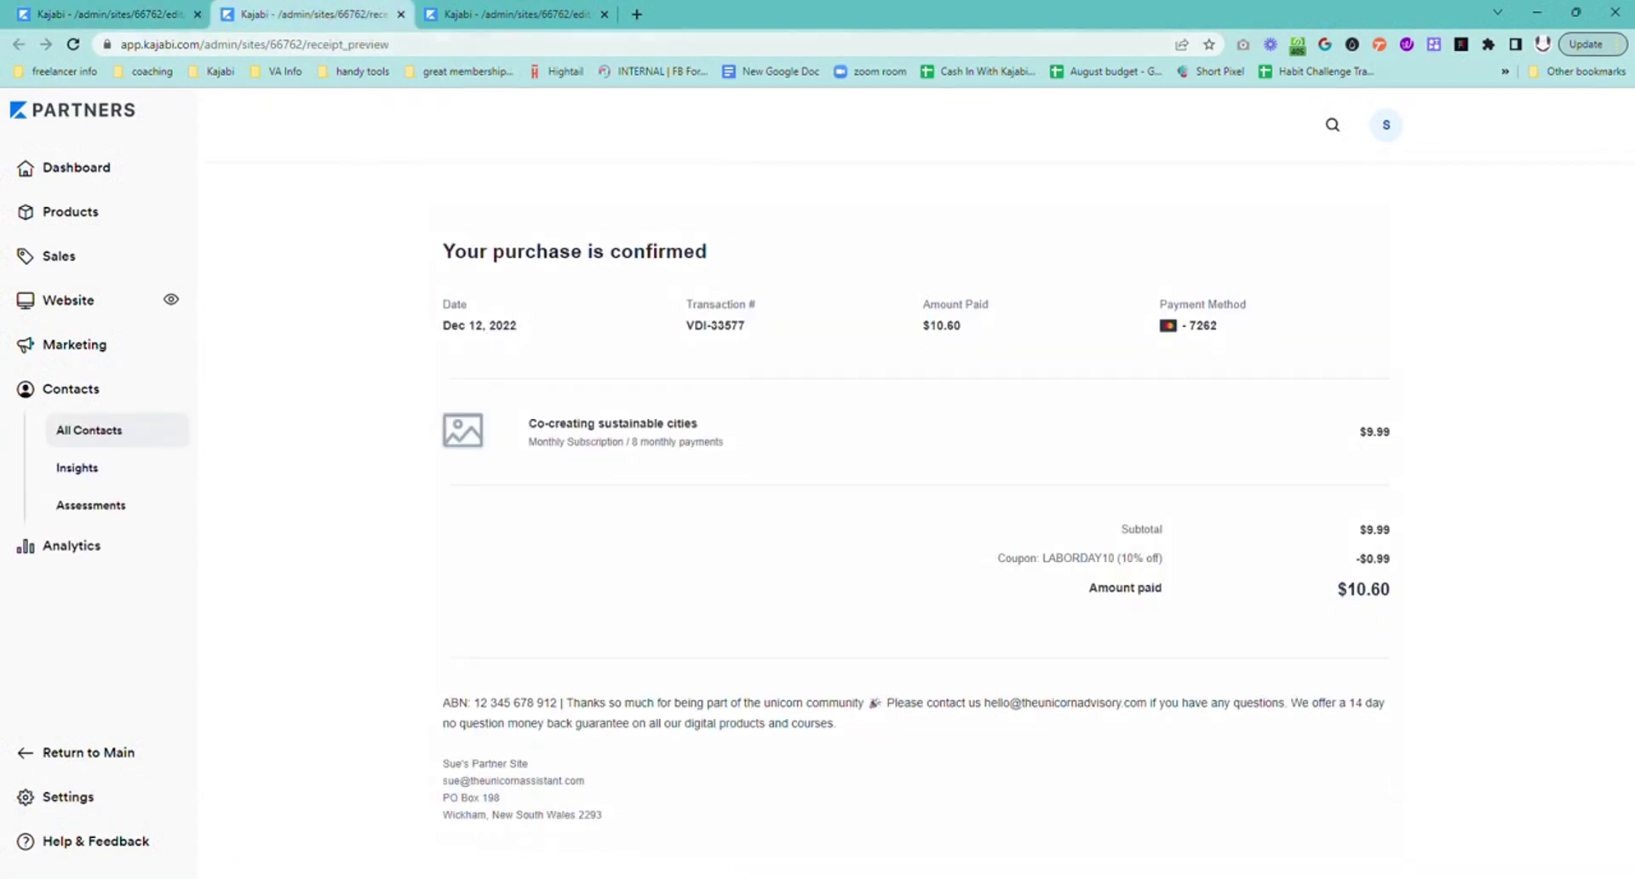
pyautogui.click(484, 17)
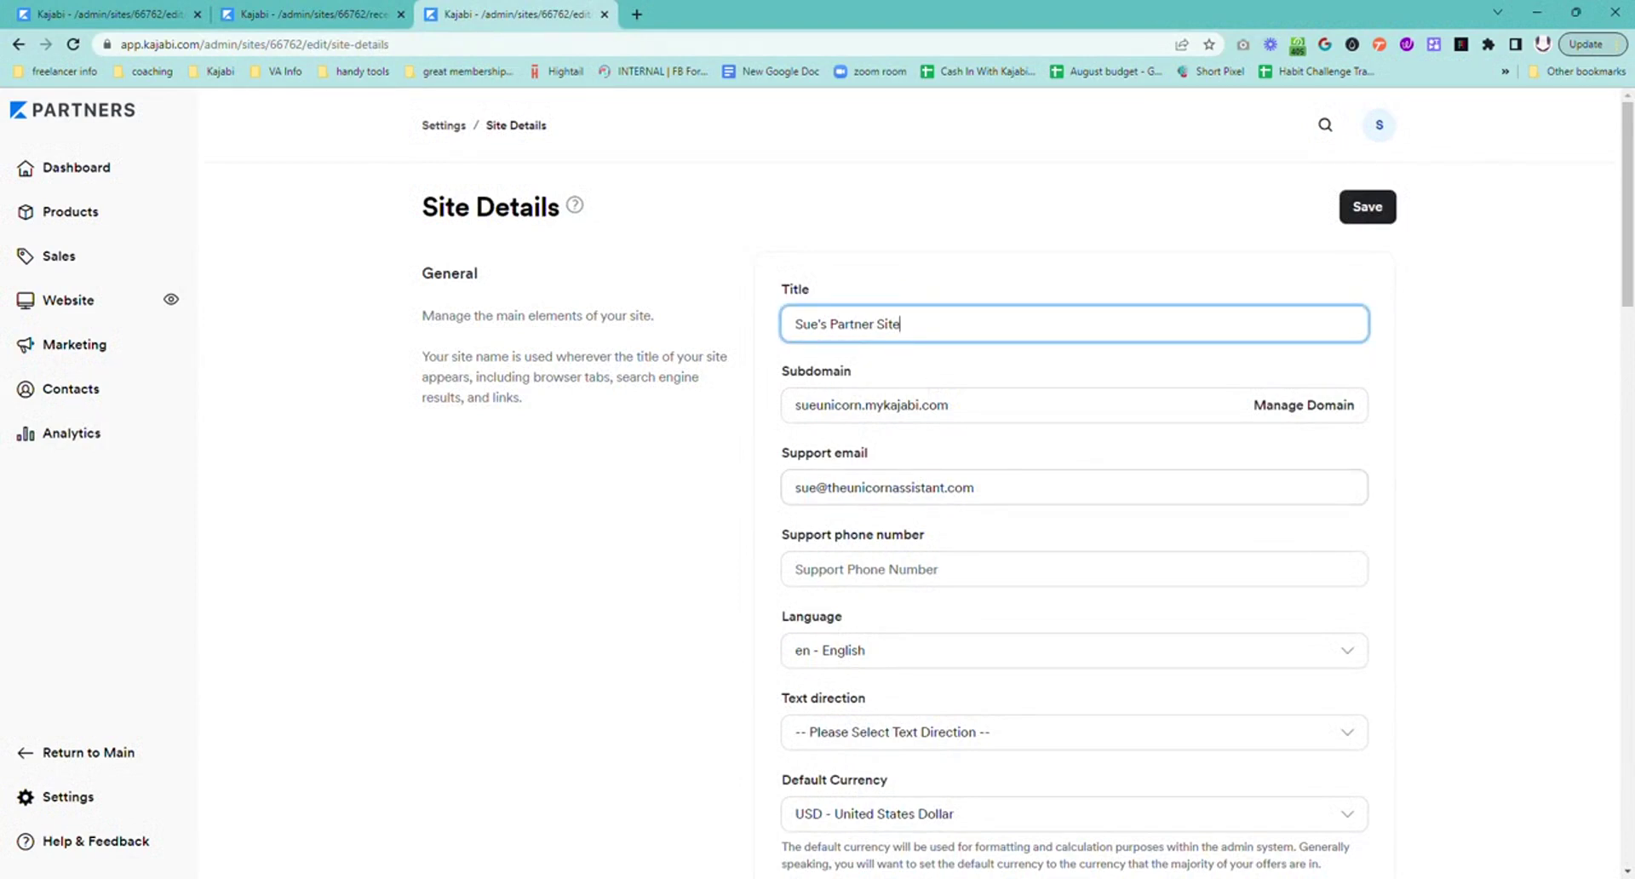
pyautogui.click(294, 15)
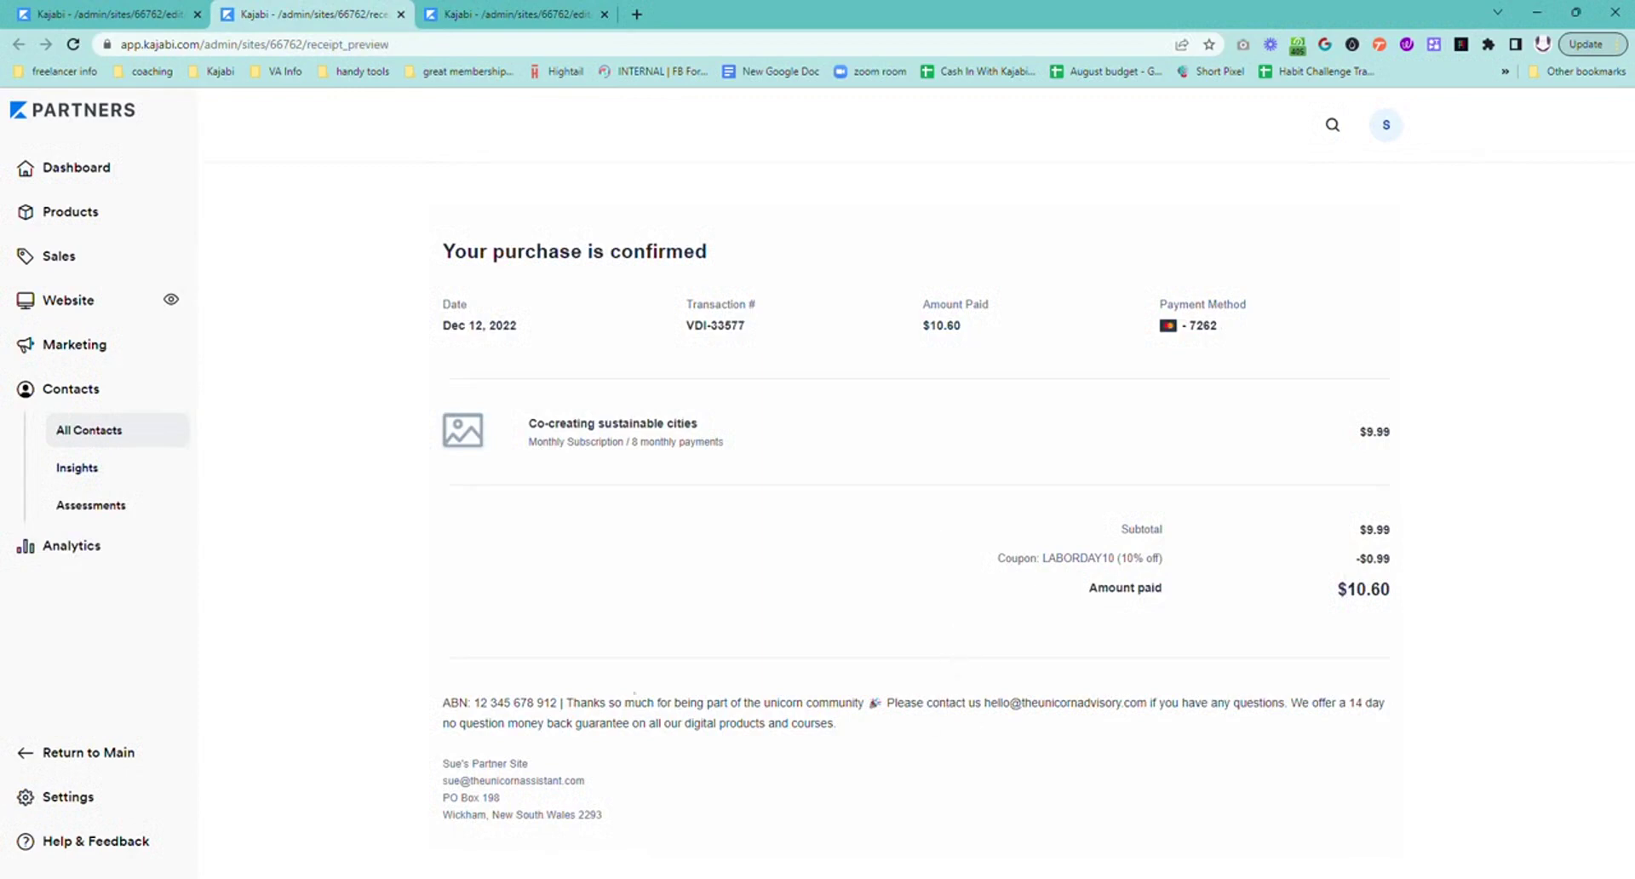